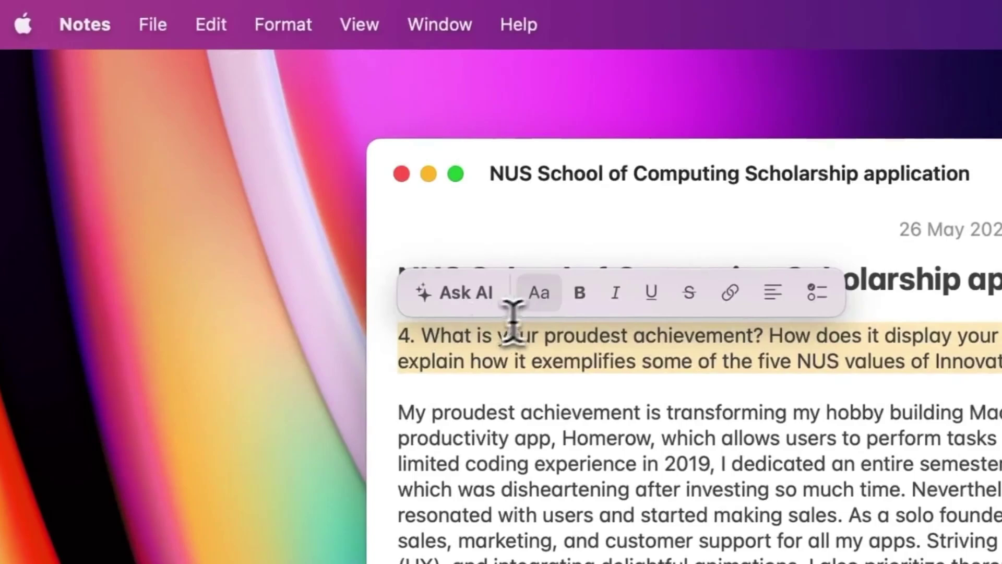
- Make the proudest-achievement question paragraph a Heading using the ProNotes Aa style menu
left_click(549, 303)
left_click(588, 354)
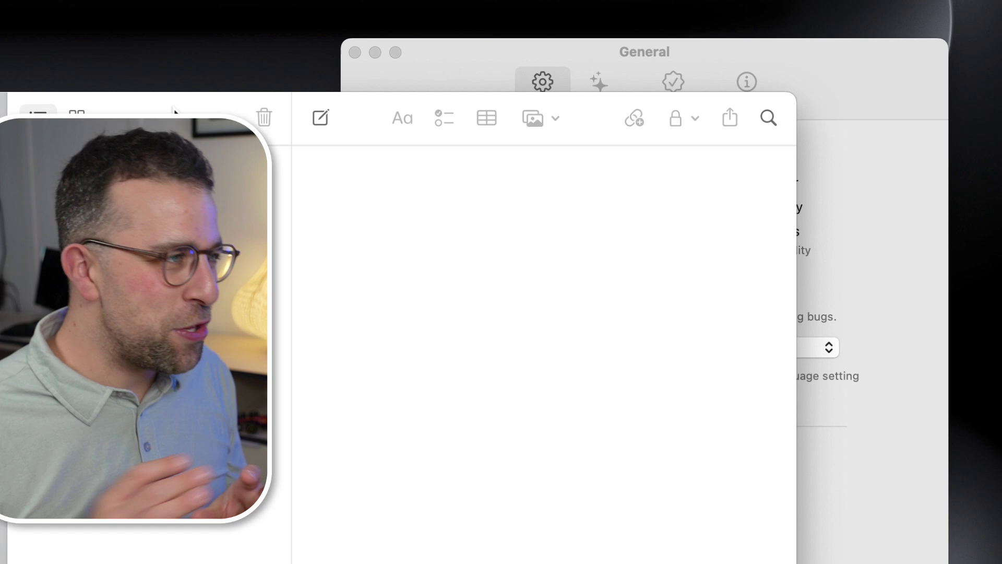
- Bring the ProNotes settings window forward and move it further right
left_click(646, 70)
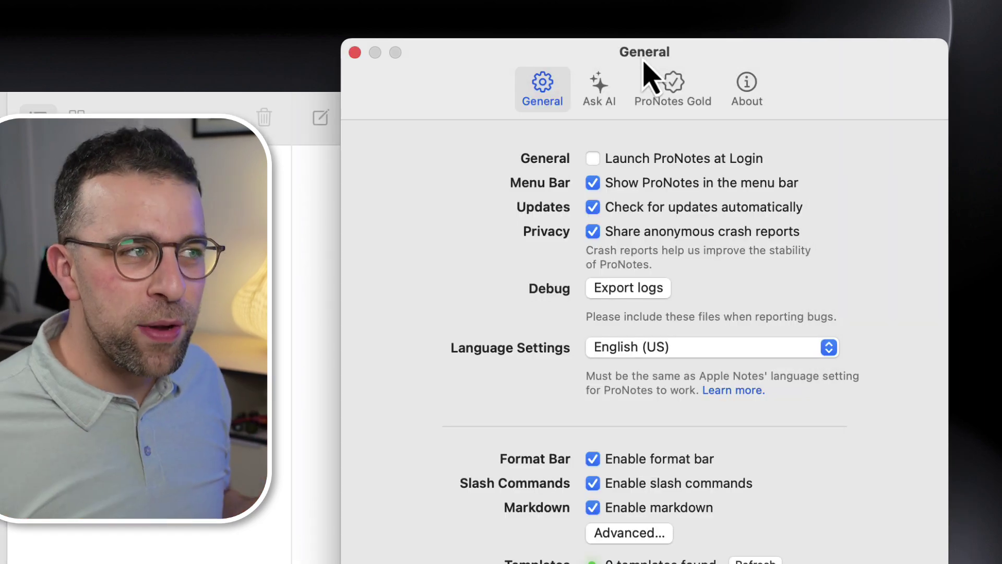
left_click_drag(647, 70, 732, 71)
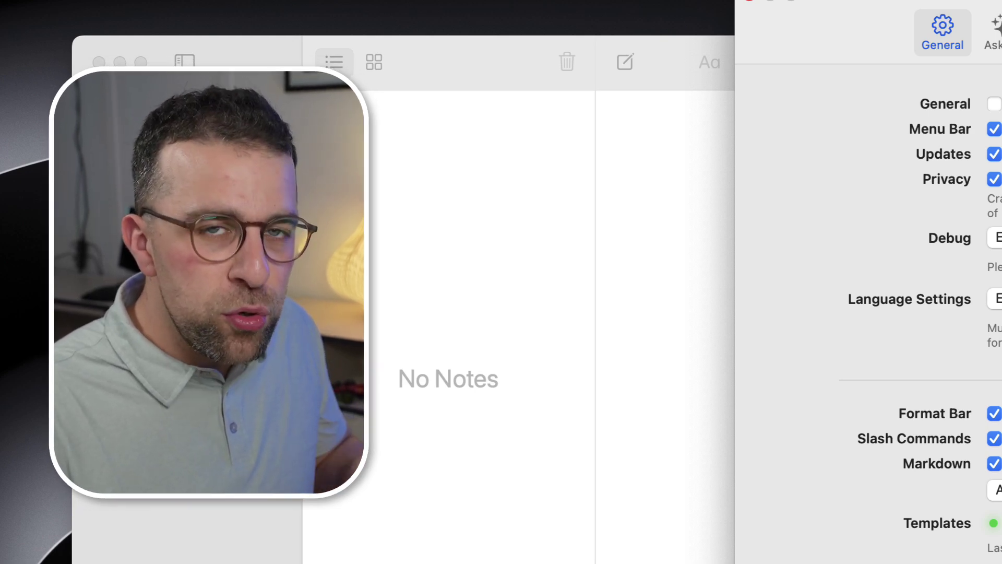
- Start a new note with H1, H2 and H3 markdown headings and copy it as markdown
left_click(663, 230)
left_click(746, 117)
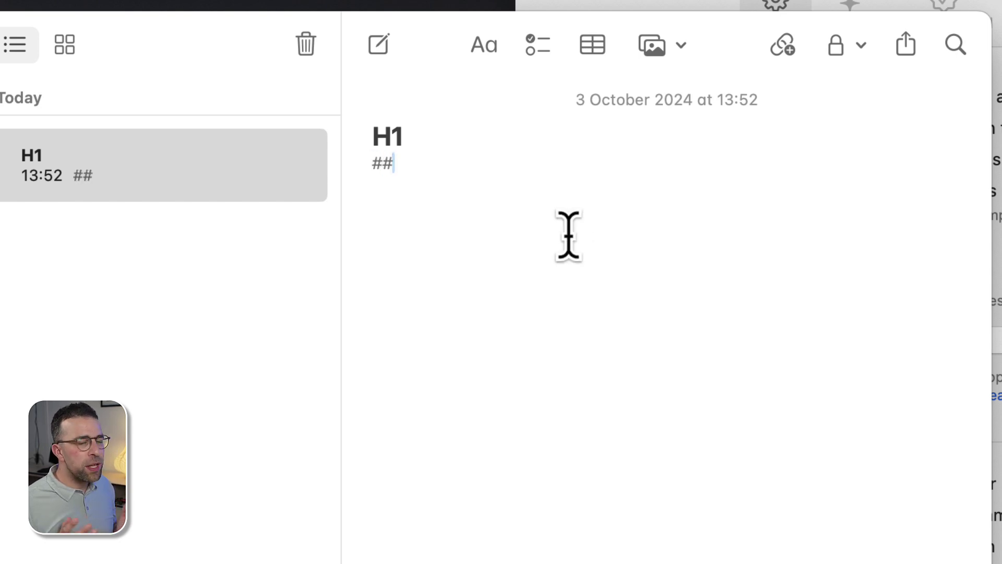
key("Return")
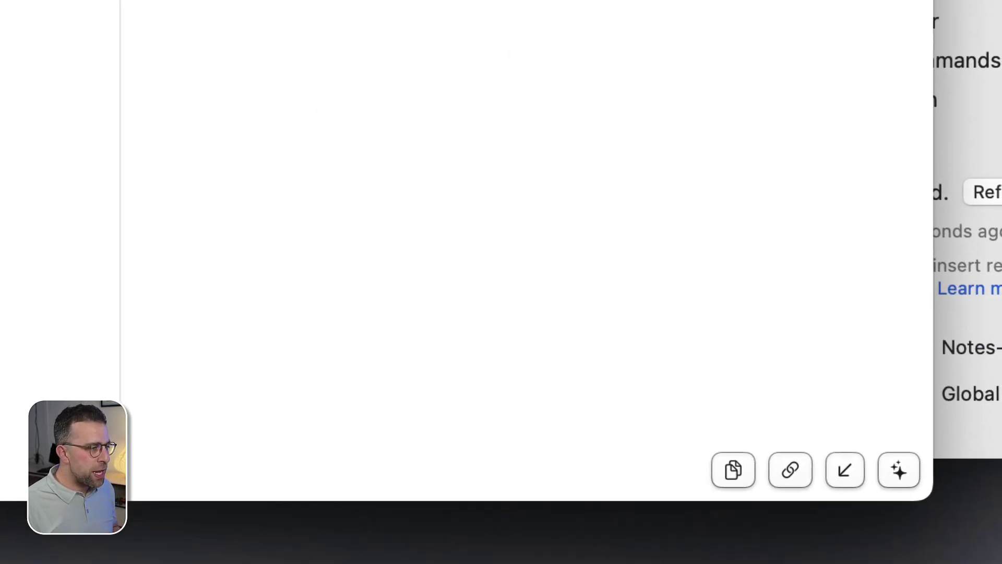
left_click(738, 484)
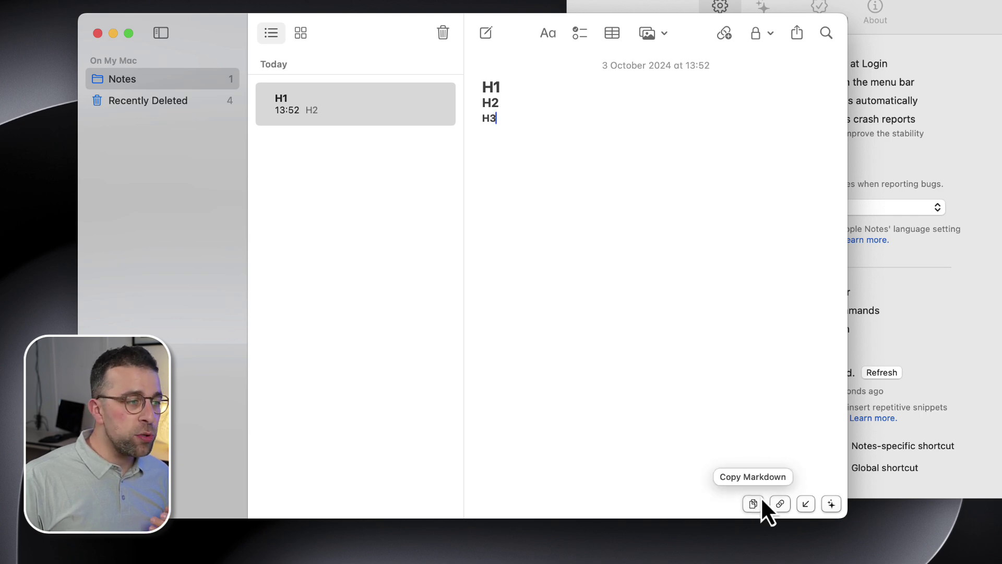
- Check the note's backlinks list, then select and deselect the H1 and H2 lines
left_click(808, 504)
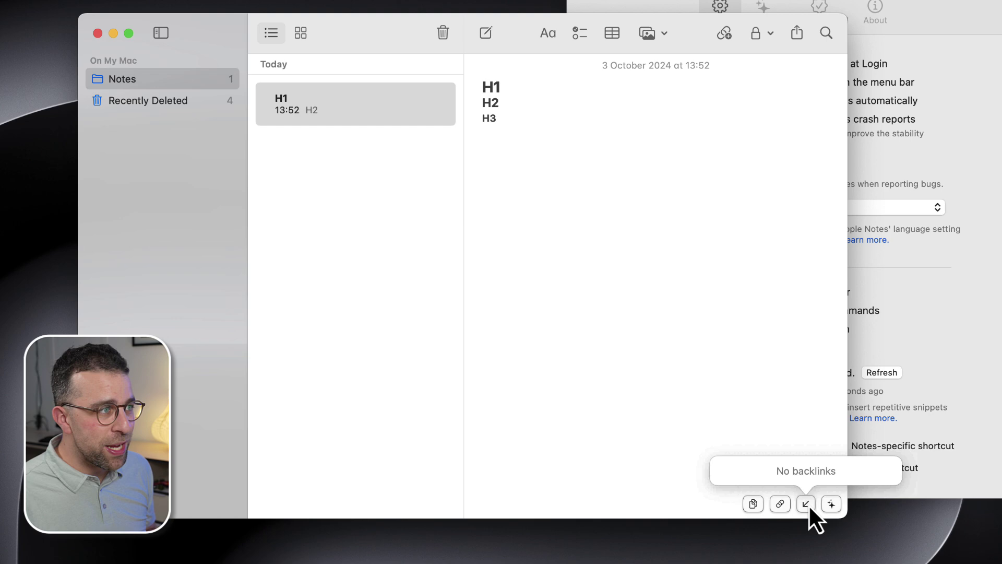
left_click(673, 134)
left_click_drag(752, 86, 721, 101)
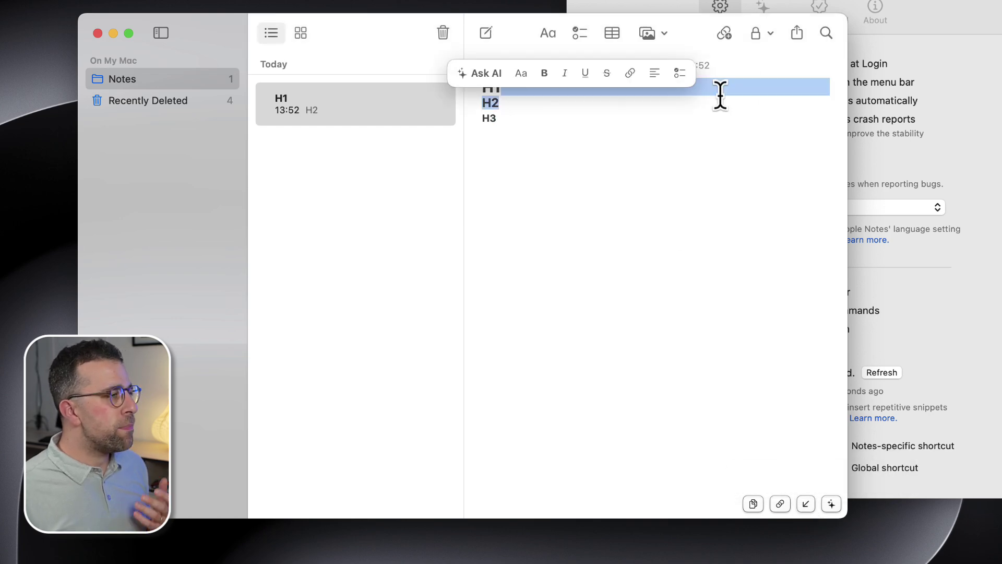
left_click(668, 119)
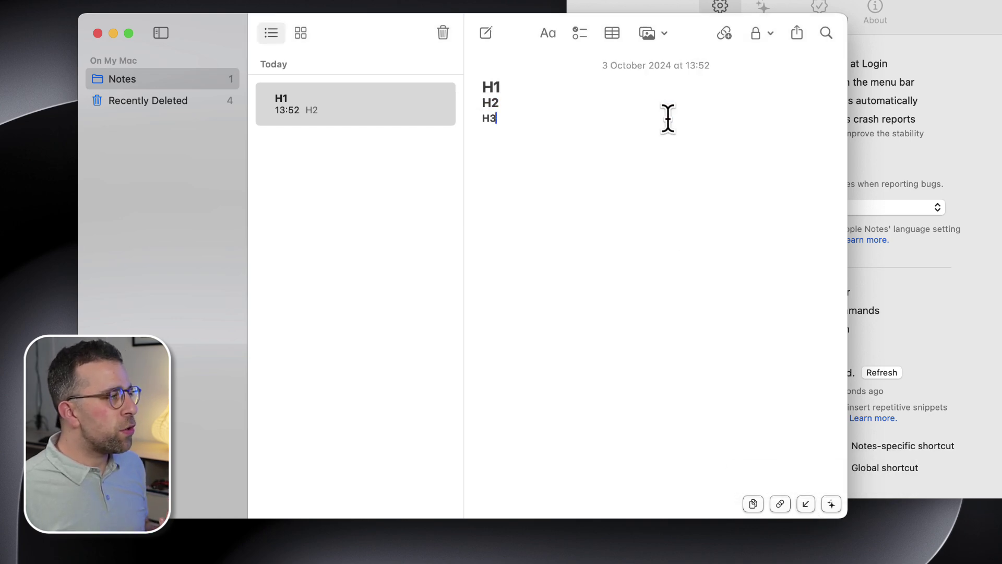
- Select H3 to reveal the ProNotes format bar, then bring settings forward
double_click(509, 118)
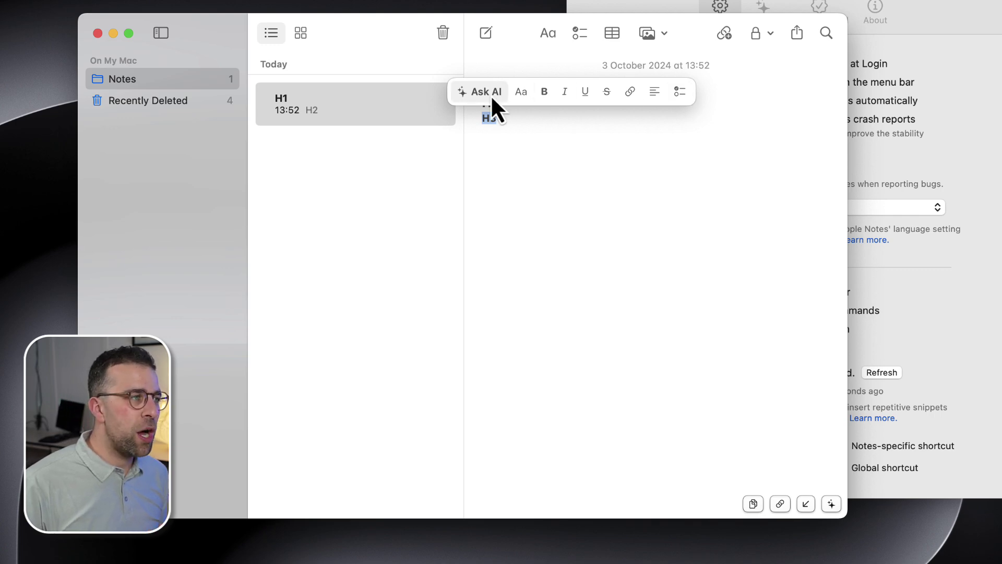
left_click(505, 122)
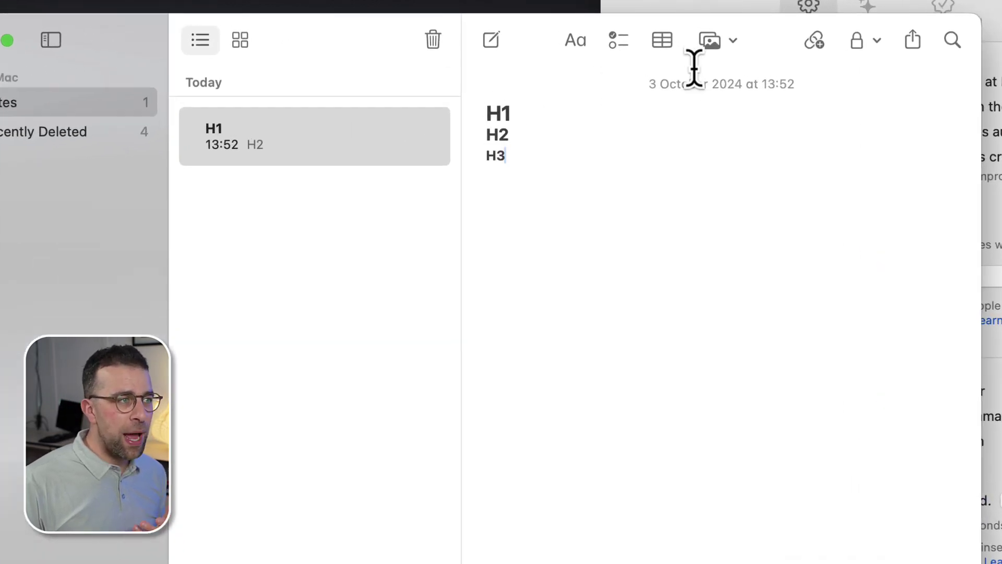
left_click(986, 32)
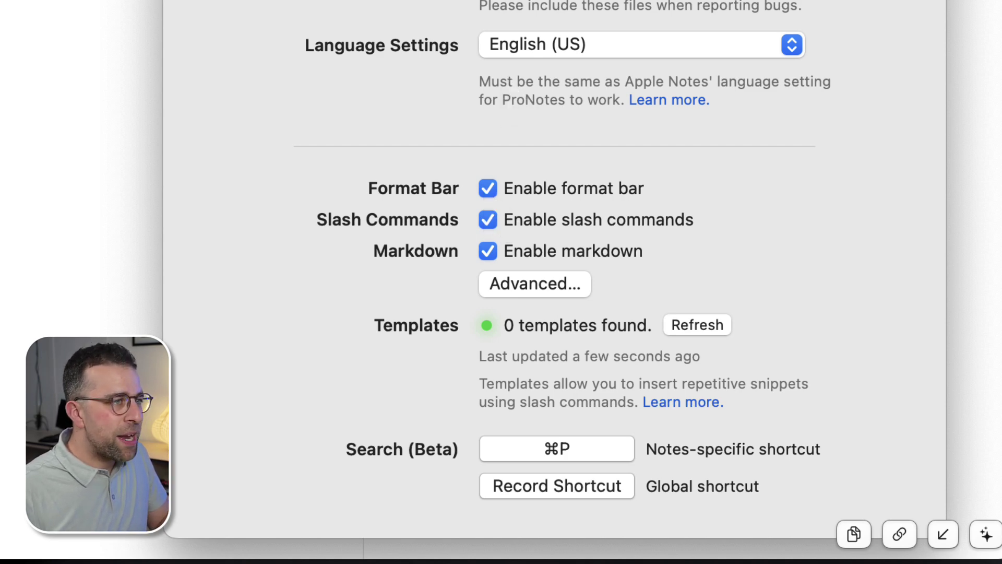
- Insert today's date, 3 Oct 2024, below the headings with the / command
key("super+w")
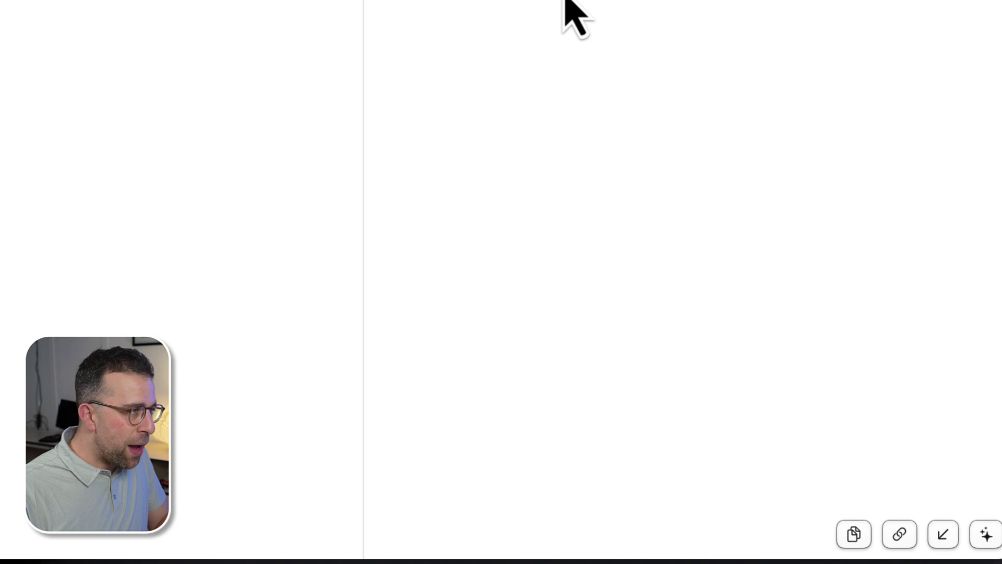
type("/")
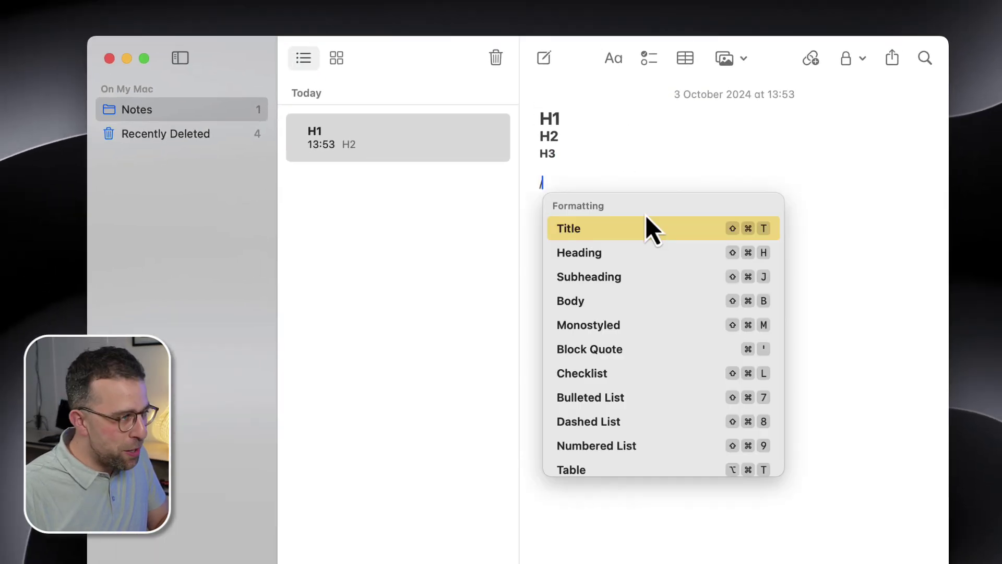
scroll(600, 332, "down", 5)
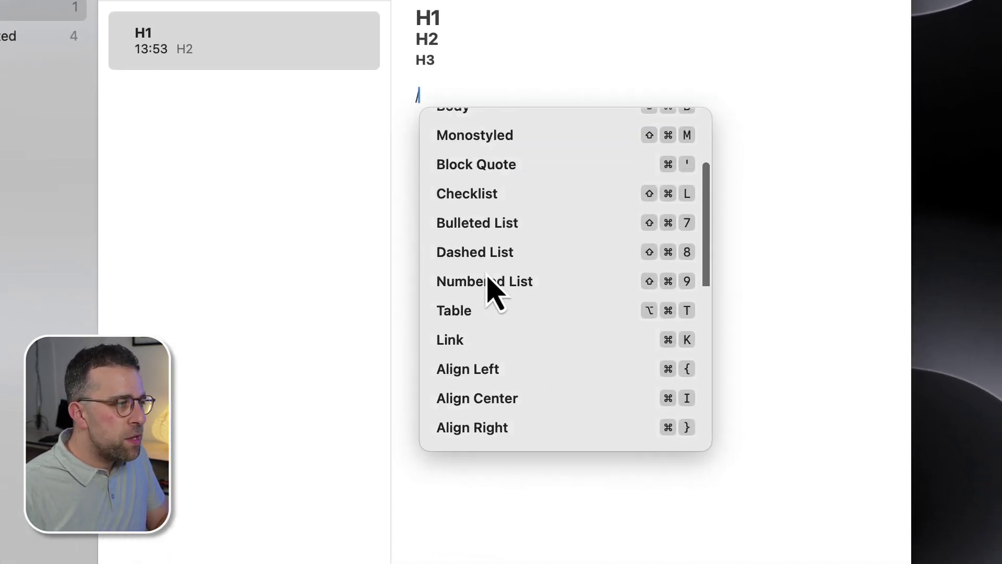
scroll(492, 286, "down", 5)
scroll(492, 286, "down", 4)
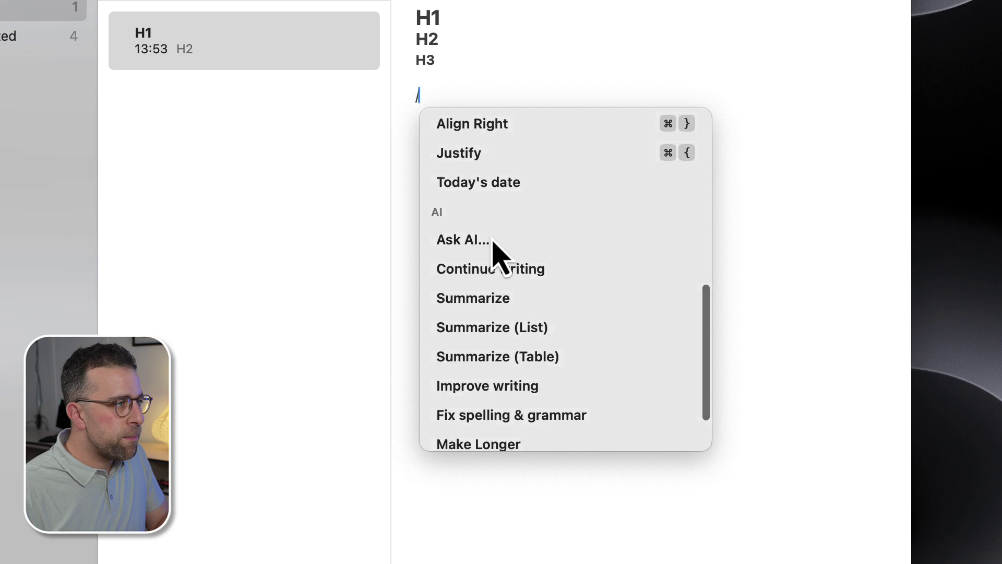
scroll(494, 245, "up", 3)
left_click(514, 346)
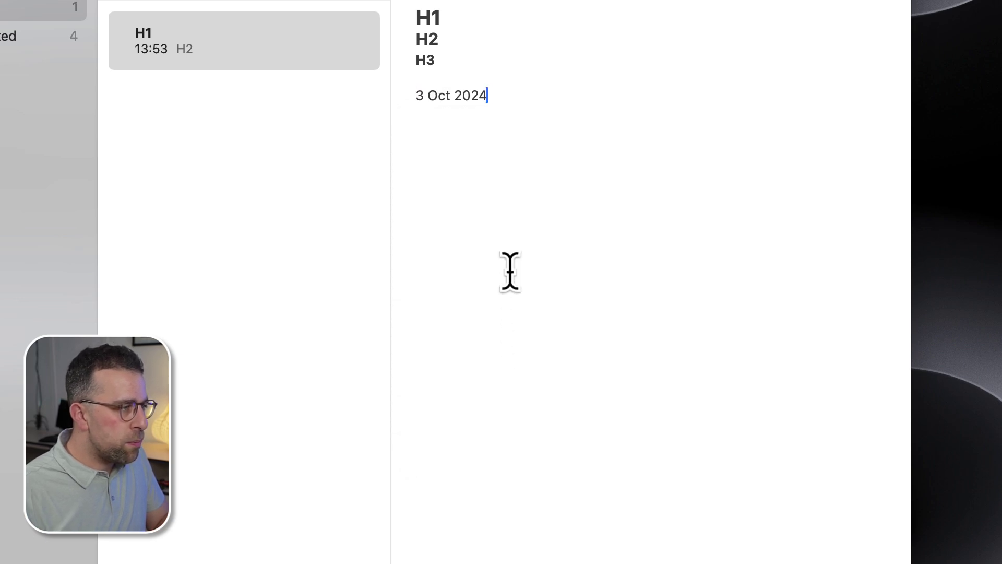
- Add a Block Quote line reading 'Hello' below the date
key("Return")
type("/")
left_click(530, 321)
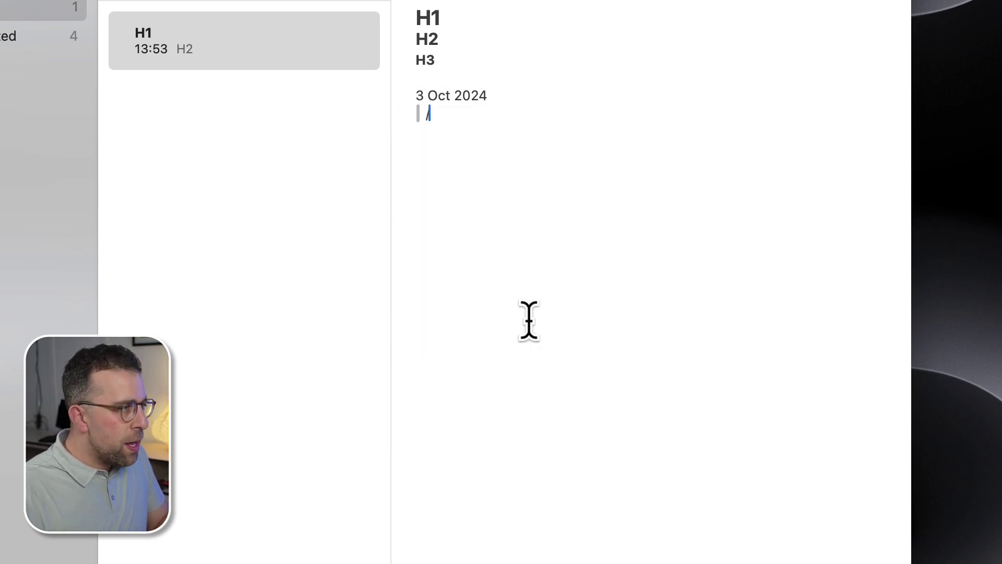
type("Hello")
key("Return")
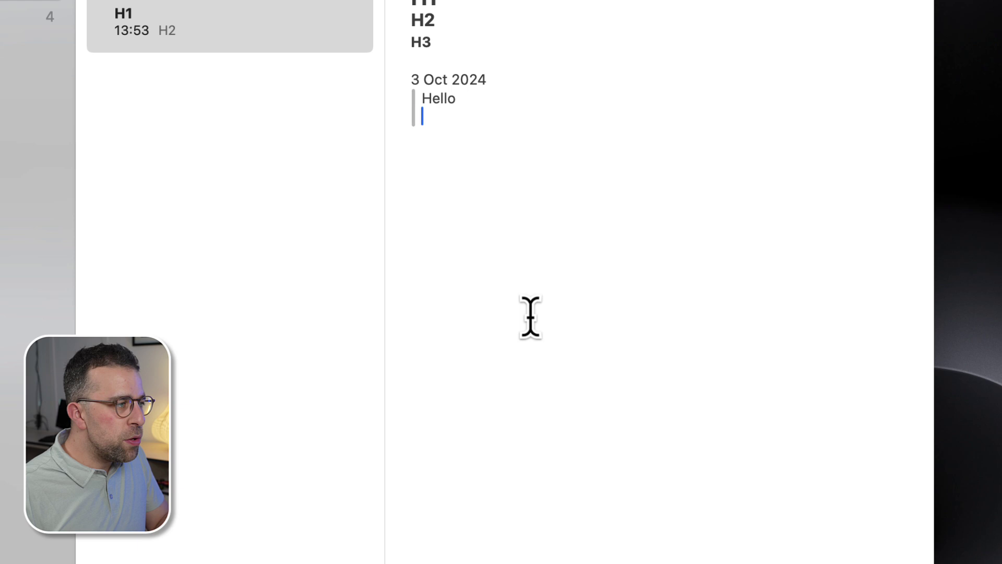
key("Return")
- Browse the slash-command list on the empty line below Hello
type("/")
scroll(493, 421, "down", 2)
scroll(493, 420, "down", 10)
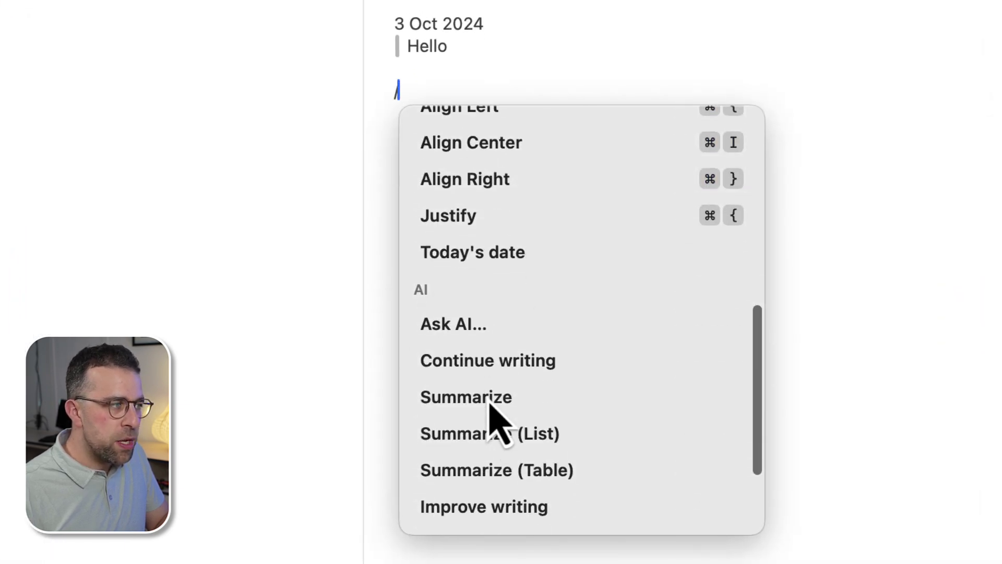
scroll(493, 418, "up", 3)
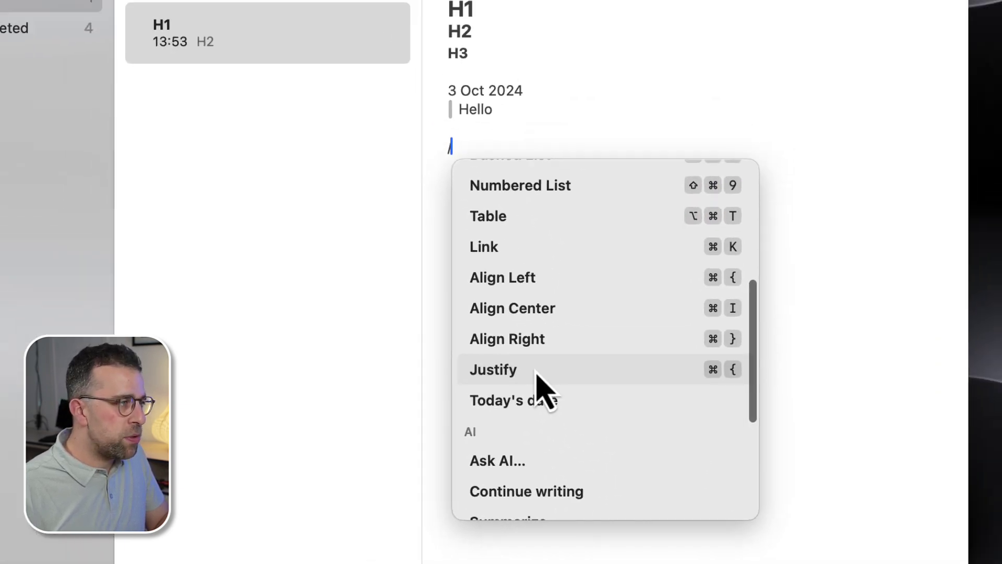
- Link the H2 text beneath Hello to the separate H2 note
key("super+k")
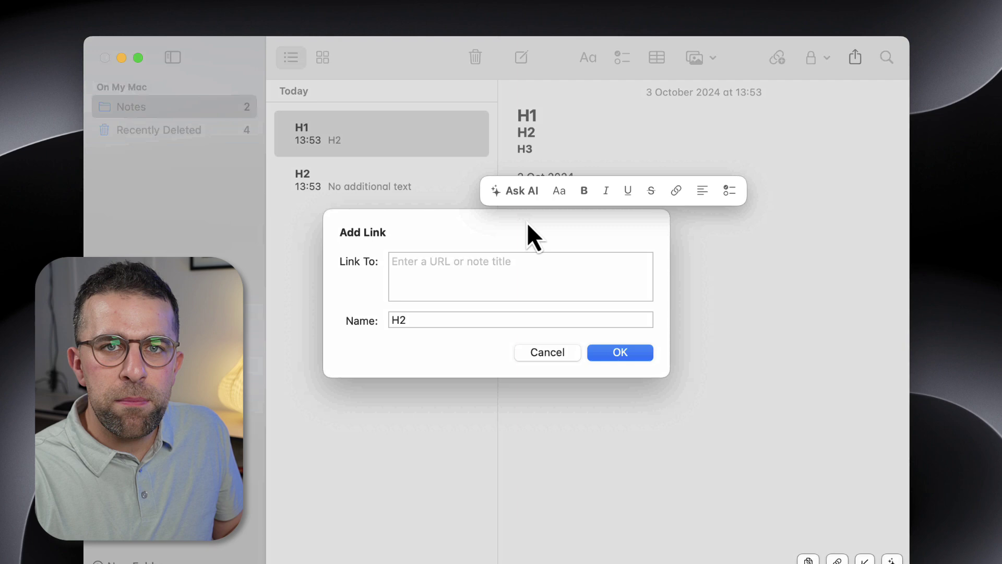
type("H2")
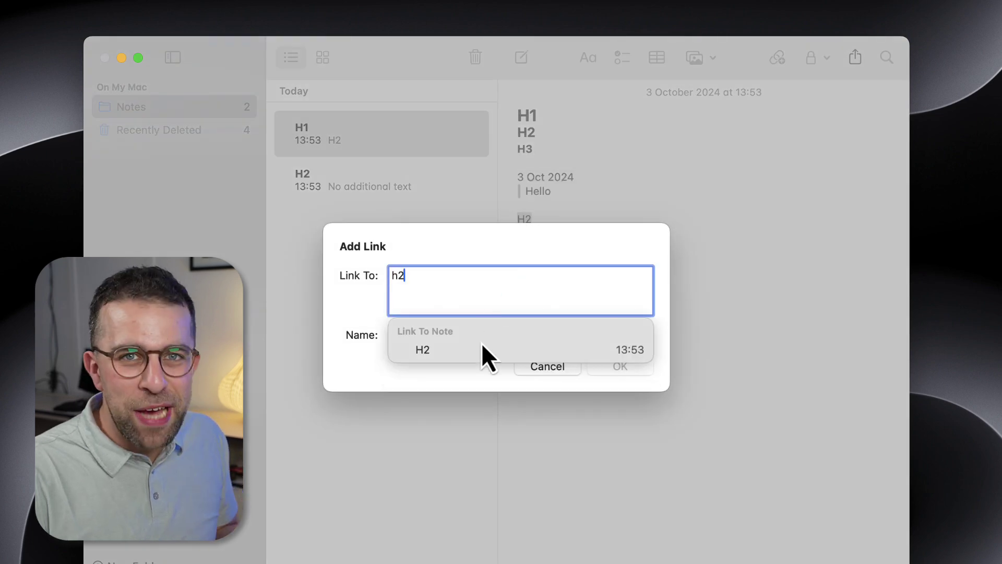
left_click(481, 344)
left_click(617, 378)
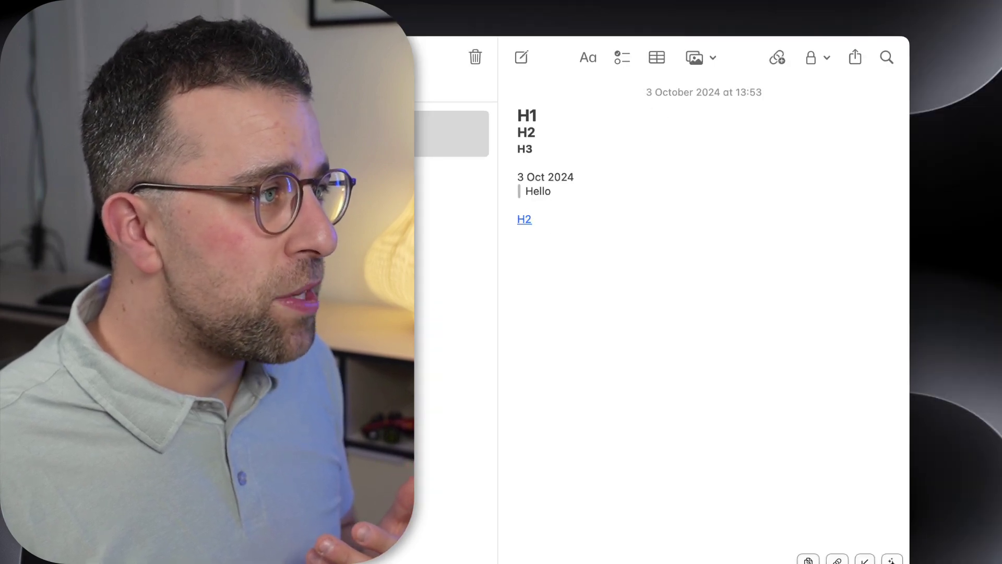
left_click(867, 5)
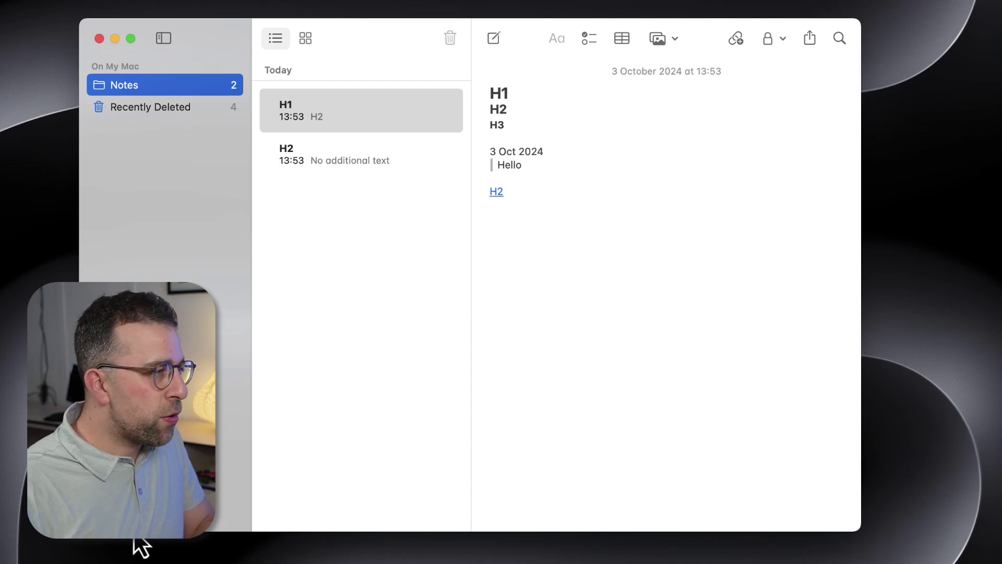
- Create a 'Temp' templates folder and clear the Meeting Agenda note's text
key("super+shift+n")
type("Temp")
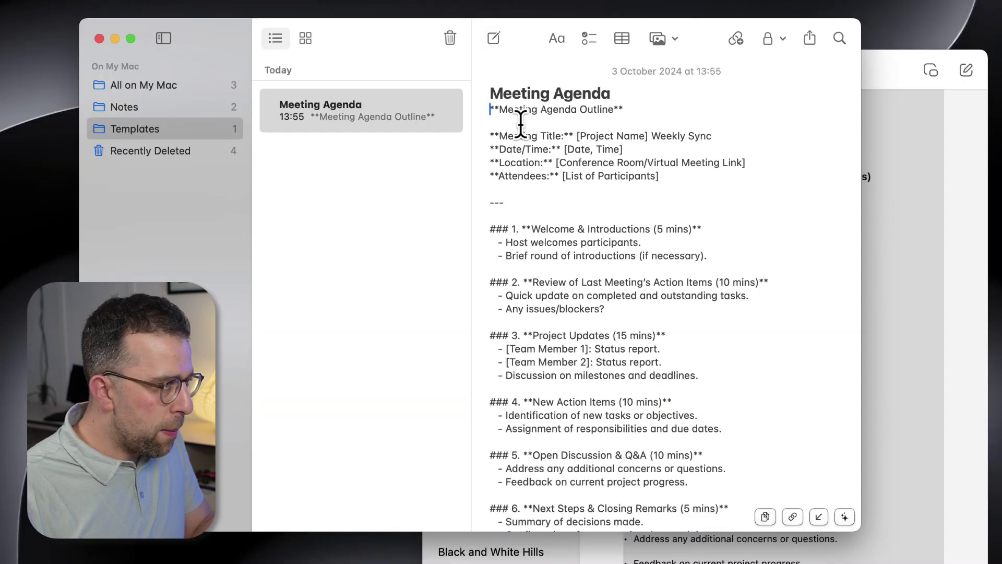
key("super+a")
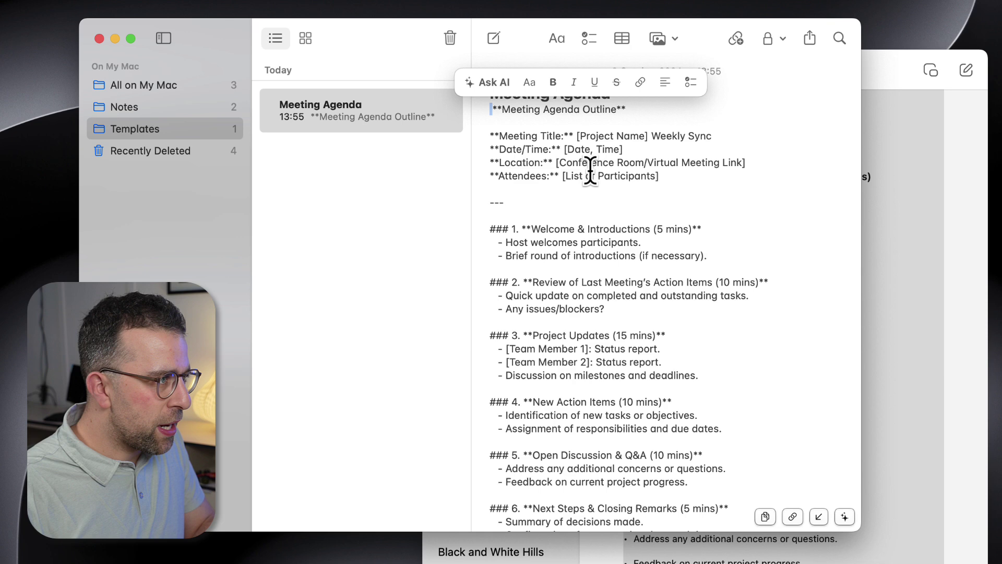
key("BackSpace")
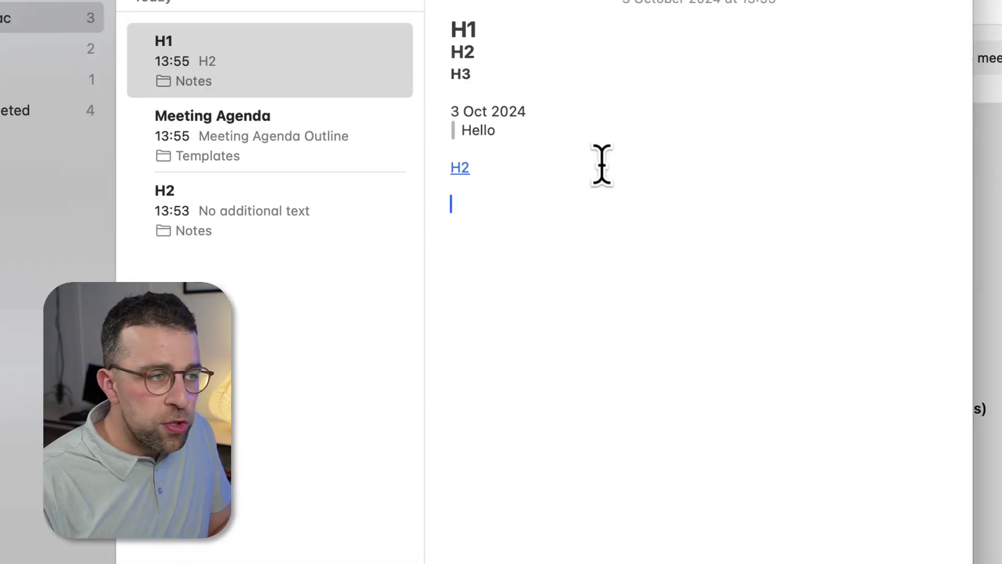
- Insert the Meeting Agenda template below the H2 link via /tem
type("templ")
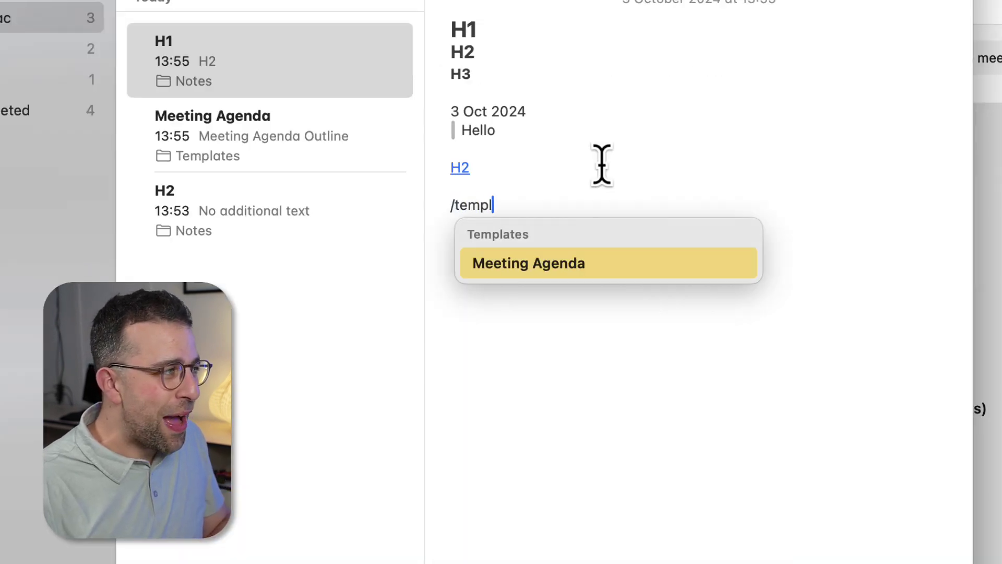
key("Return")
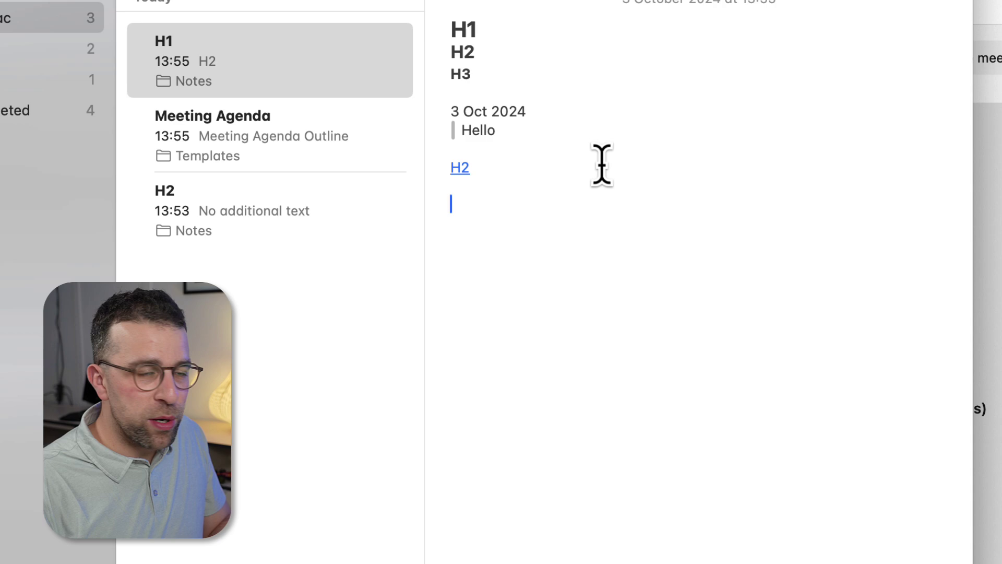
scroll(548, 140, "up", 10)
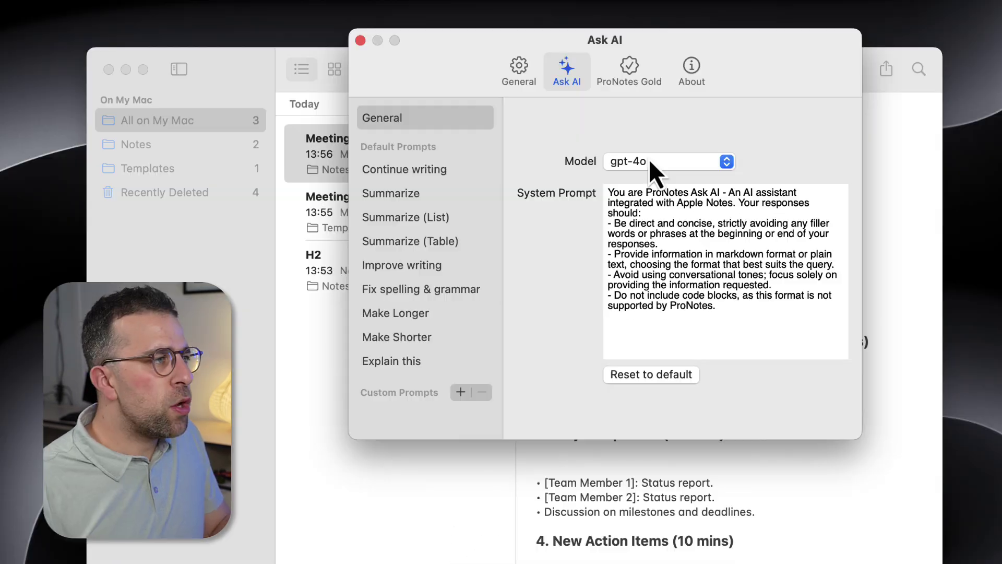
- Keep gpt-4o as the Ask AI model and review the Continue writing and Summarize prompts
left_click(649, 159)
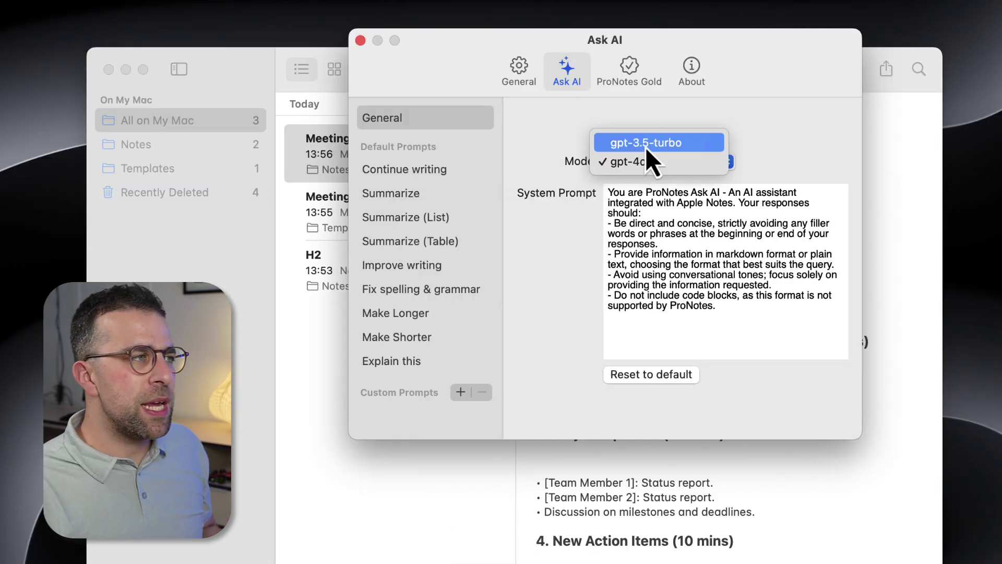
left_click(649, 165)
left_click(435, 173)
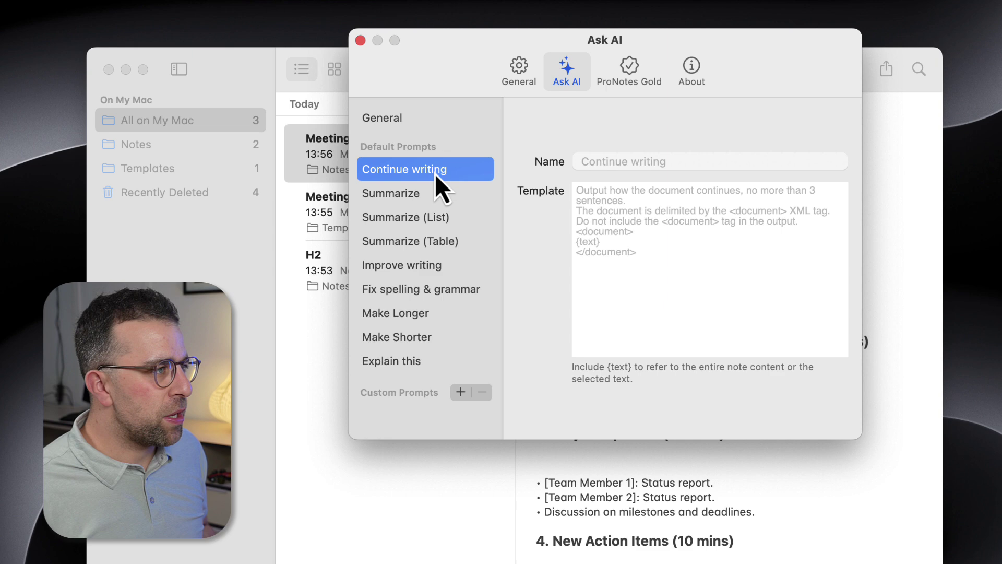
left_click(426, 200)
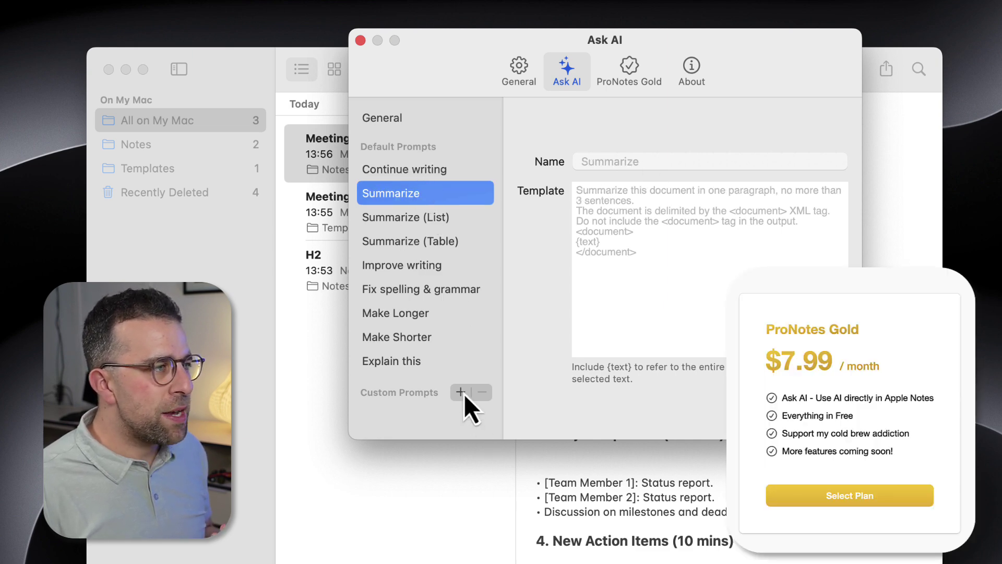
- Add a new custom AI prompt and select part of its name
scroll(423, 284, "down", 1)
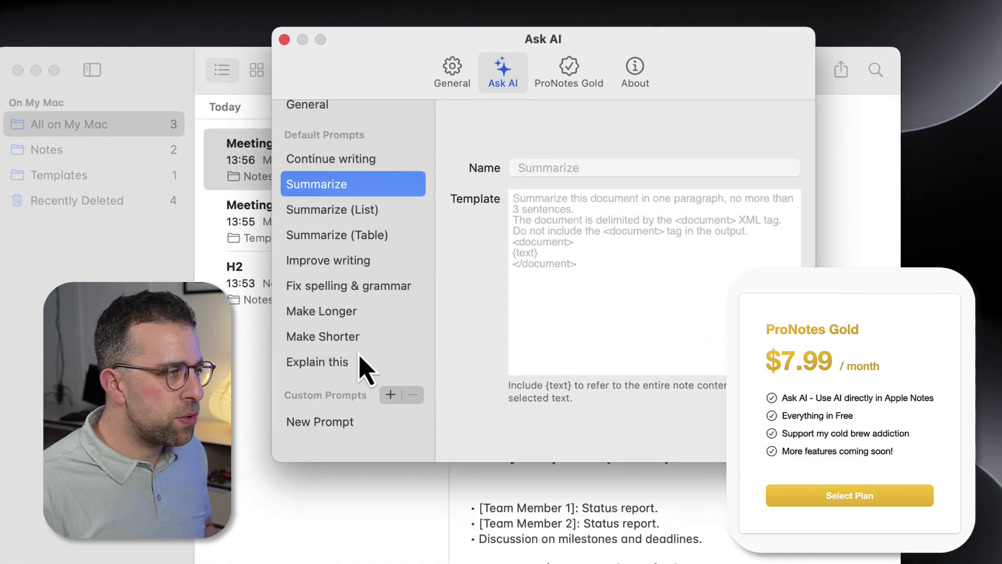
left_click(395, 418)
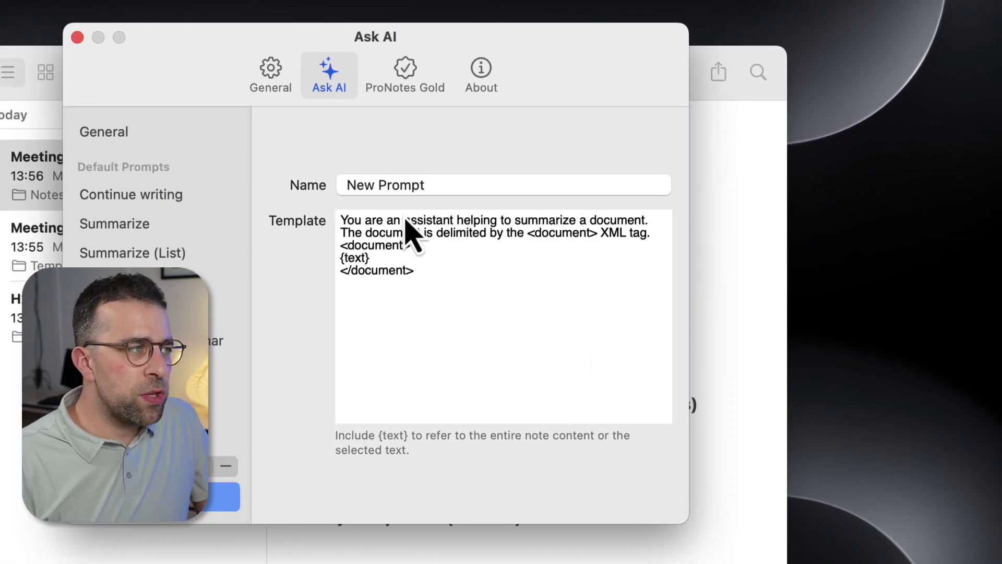
double_click(391, 185)
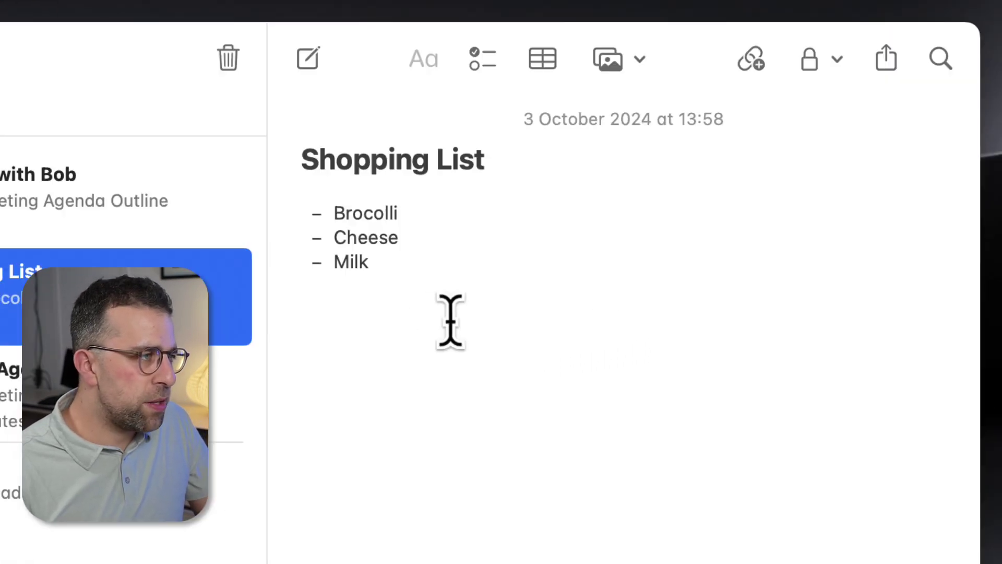
mouse_move(450, 320)
left_mouse_down()
mouse_move(271, 224)
mouse_move(271, 206)
left_mouse_up()
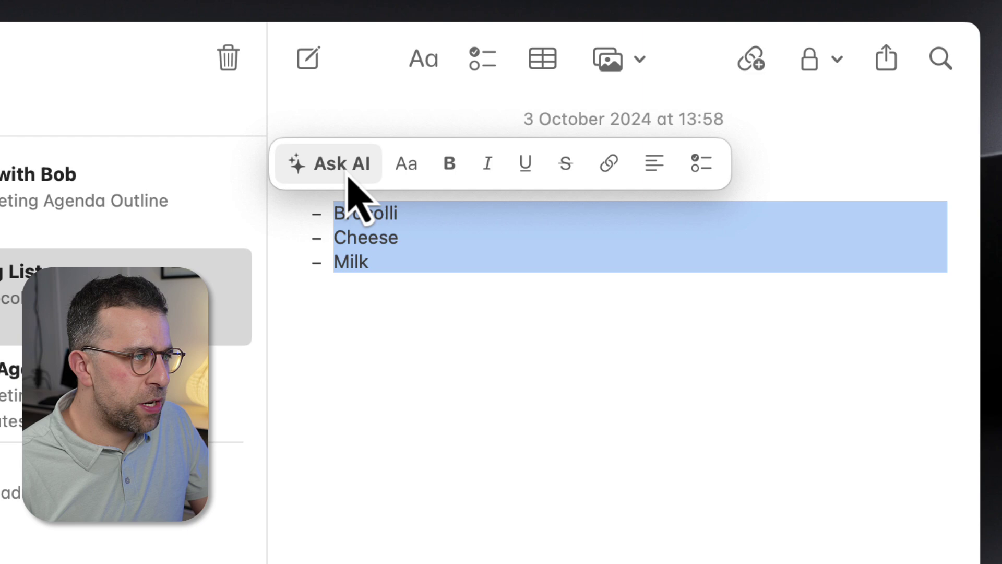
- Summarize the Broccoli, Cheese and Milk items with Ask AI and paste the summary over them
left_click(351, 176)
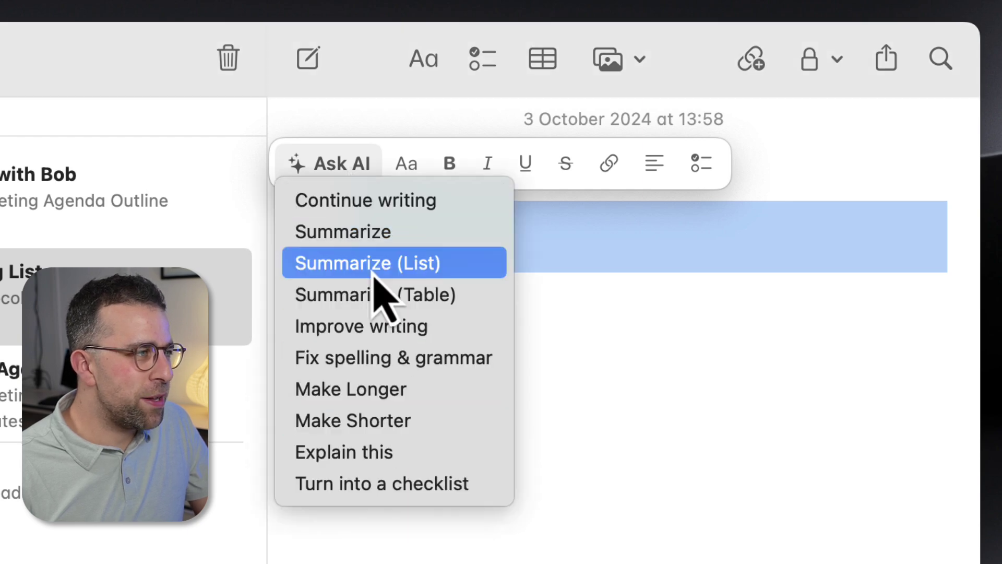
left_click(749, 336)
left_click_drag(479, 286, 318, 213)
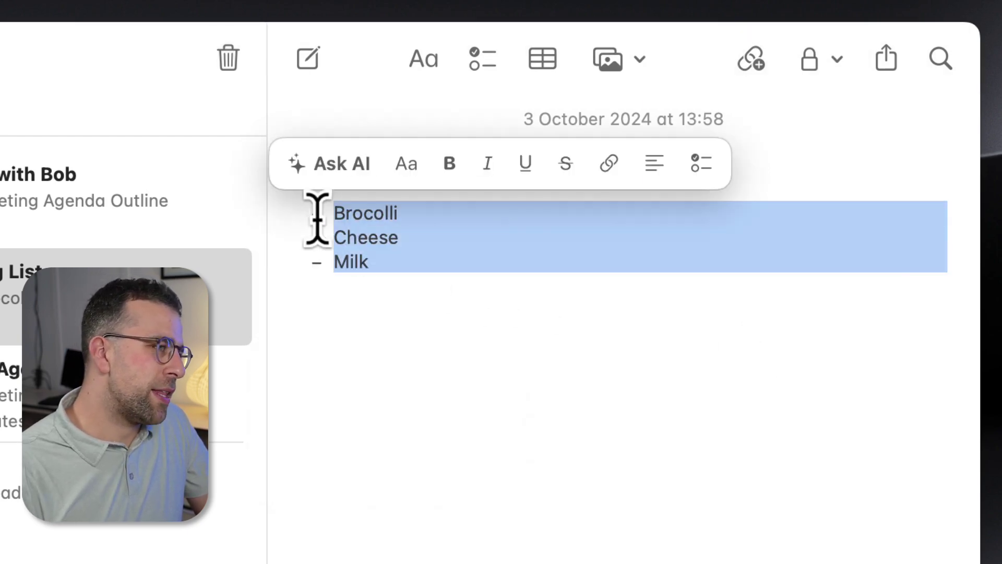
left_click(339, 163)
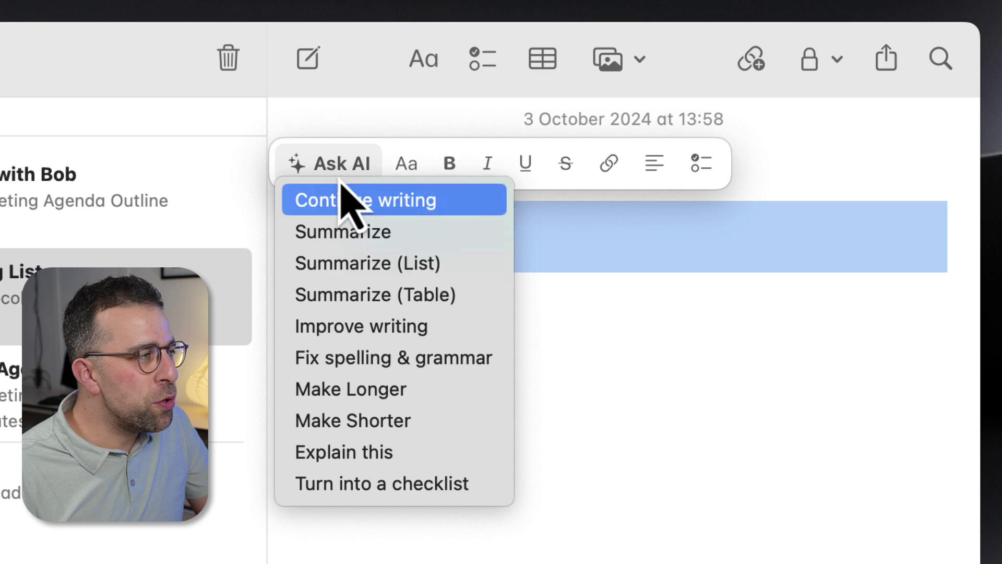
left_click(360, 231)
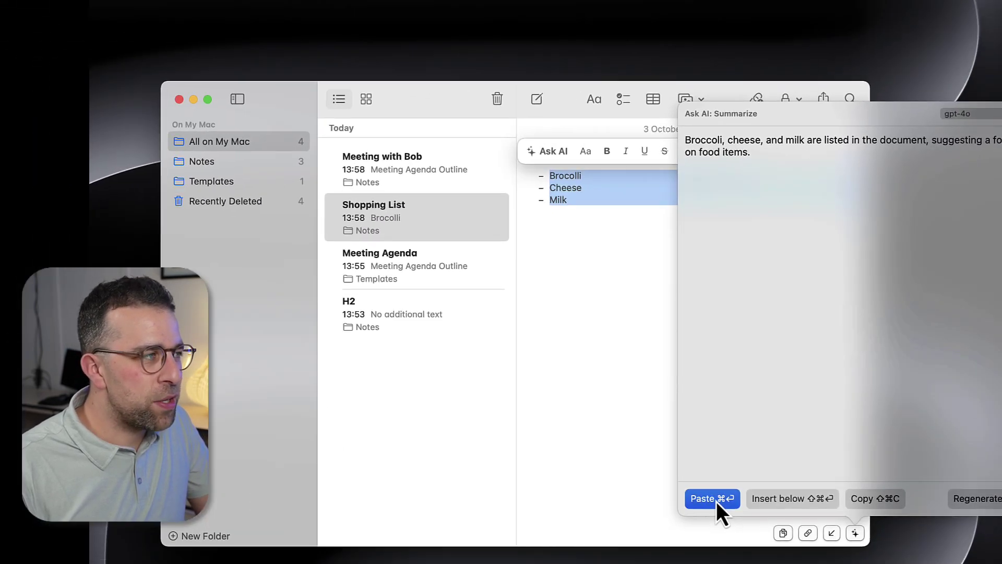
left_click(712, 498)
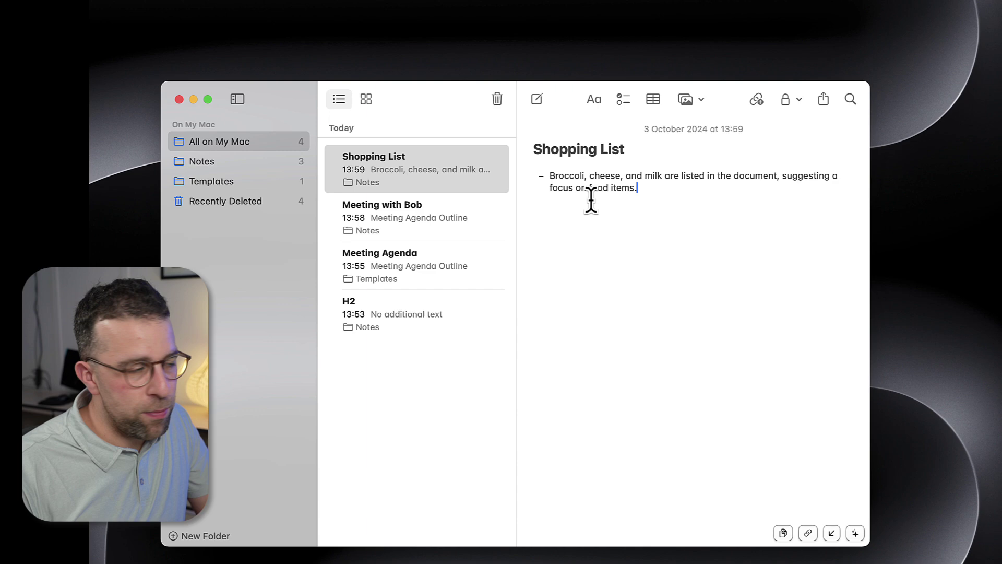
- Generate a ten-item morning routine checklist with /ai below the Daily Checklist title
type("Daily Cje")
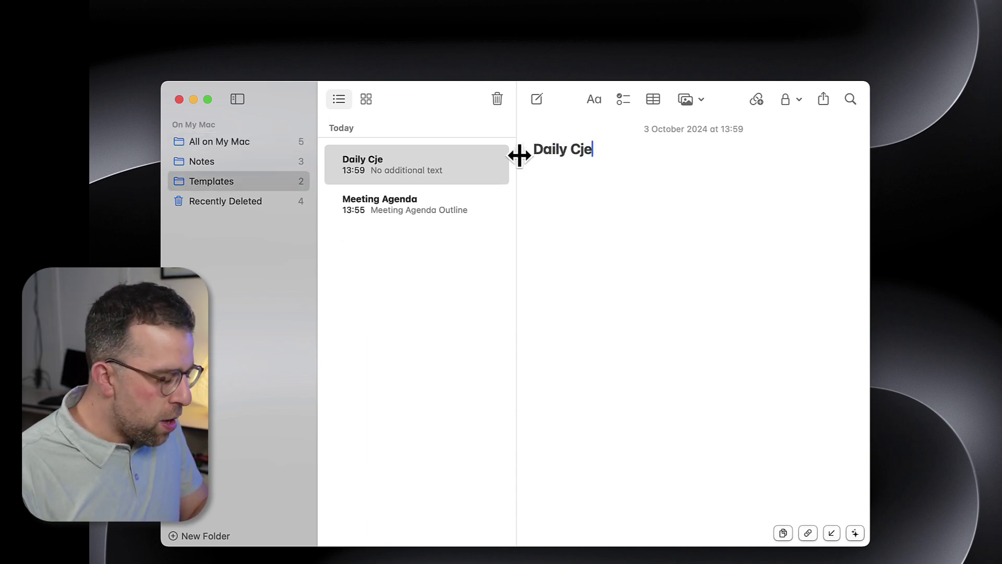
type("t")
key("Return")
type("/")
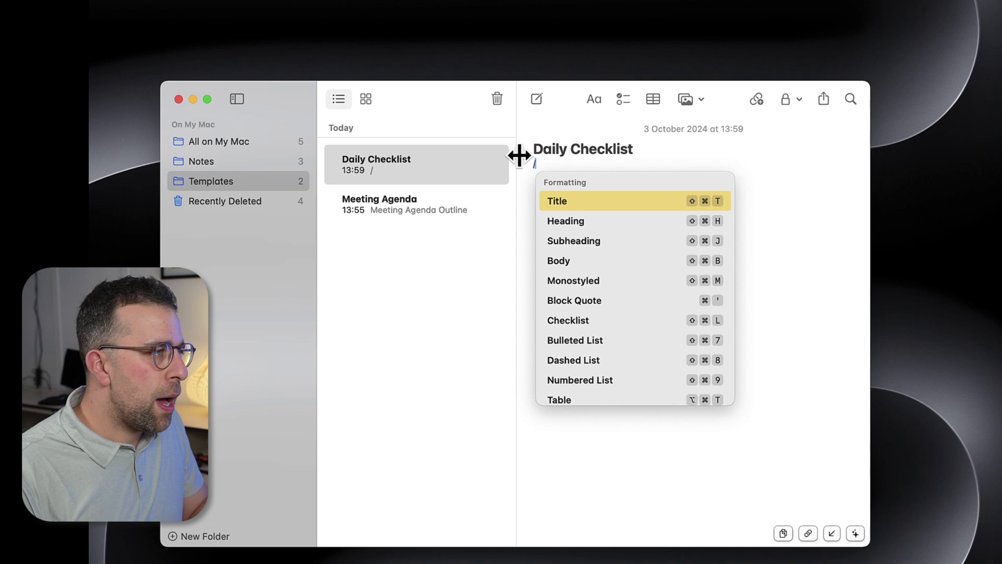
type("ai")
key("Down")
key("Down")
key("Down")
key("Down")
key("Down")
key("Down")
key("Return")
type("create a che")
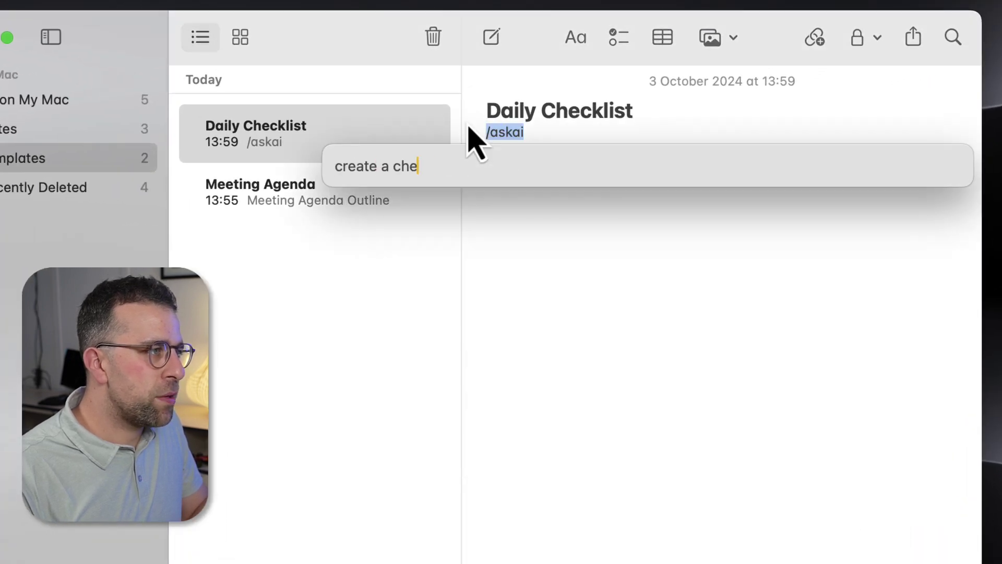
type("cklist of a morning routine, bullet list, only 10")
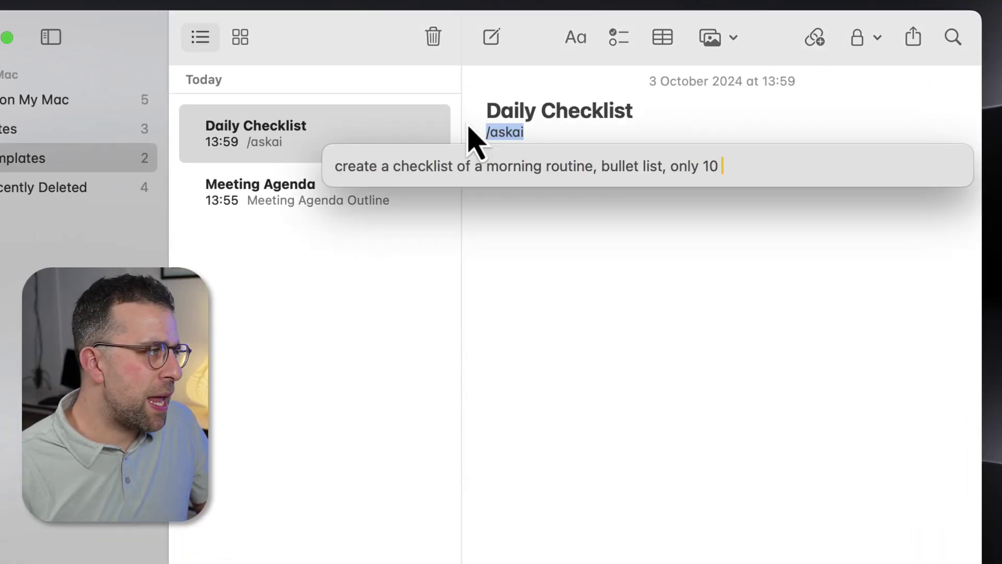
type("ems long")
key("Return")
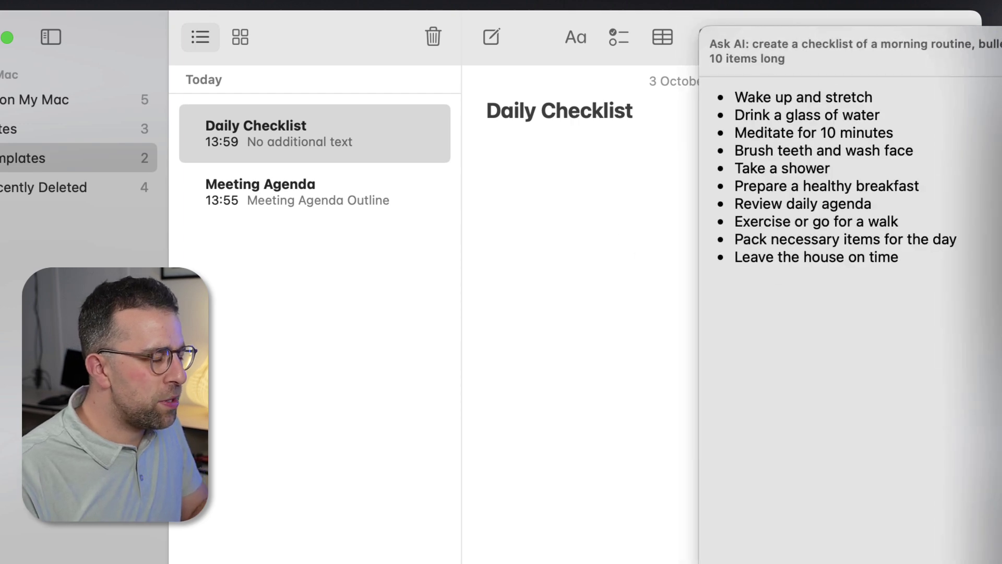
key("Return")
- Open the Shopping List note from the On My Mac notes
left_click(58, 156)
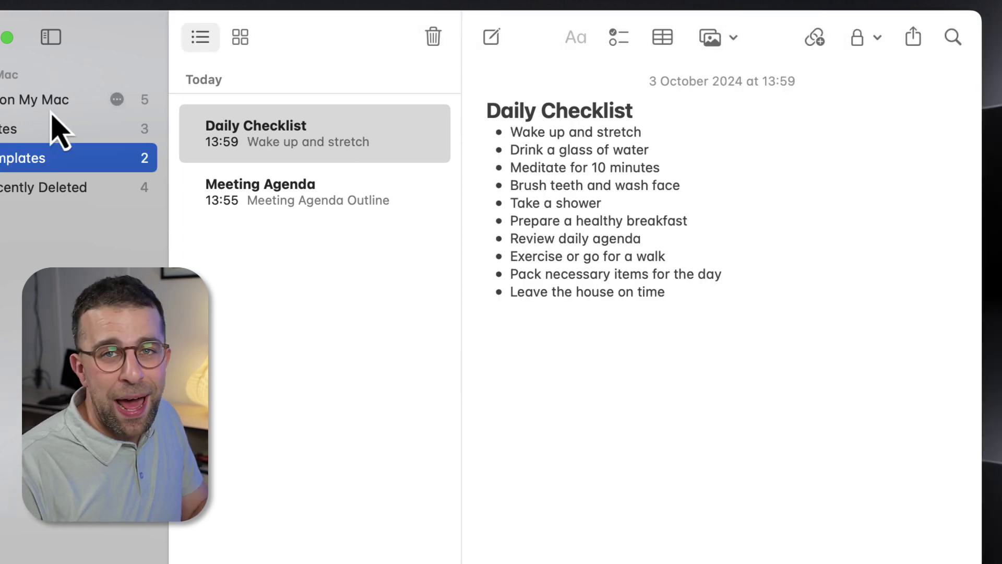
left_click(53, 100)
left_click(355, 229)
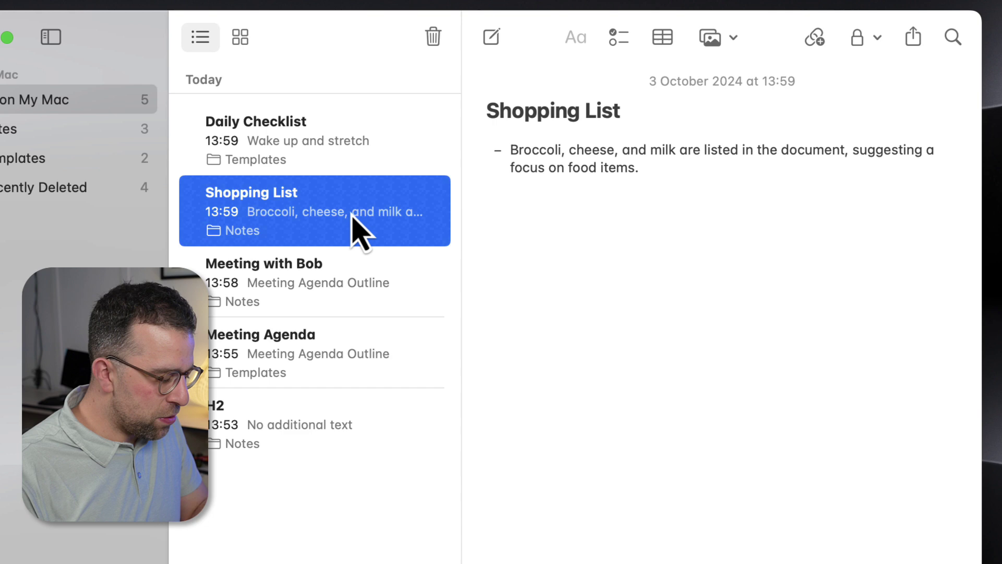
- Create a 'Daily Note' with the Daily Checklist template via /check, adding a blank line under the title
left_click(528, 208)
left_click(491, 37)
type("Dail")
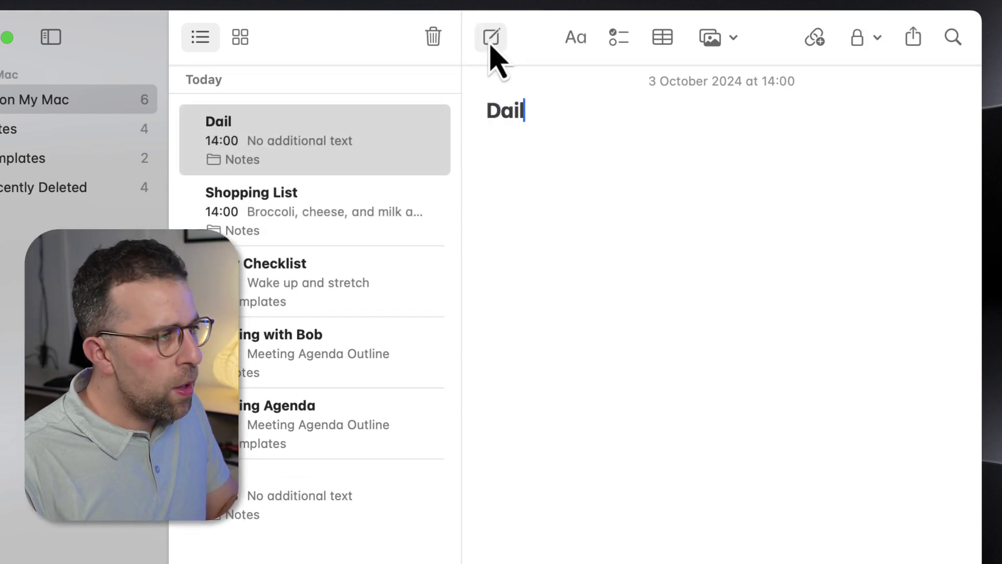
type("y Note ")
type("/ch")
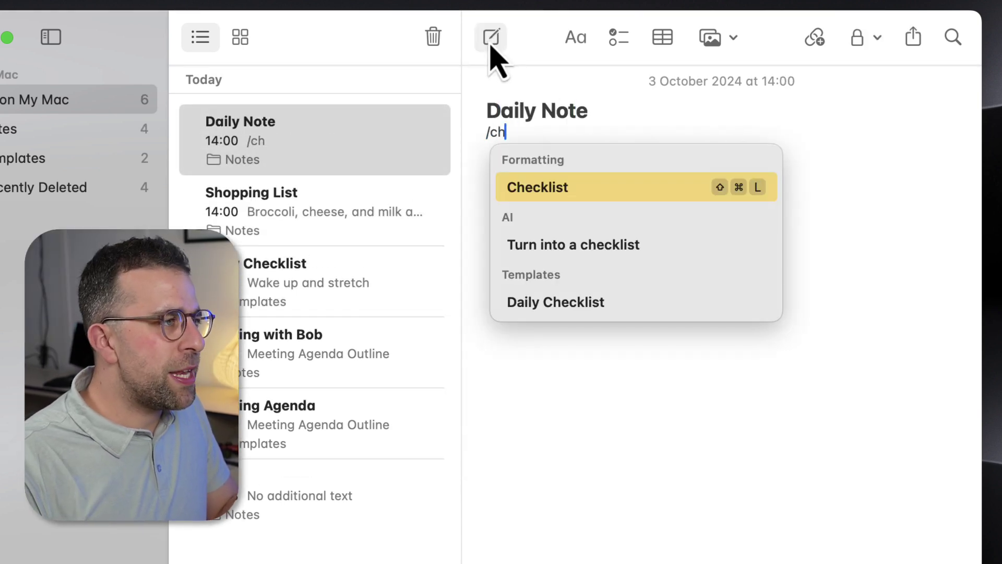
type("eck")
key("Down")
key("Down")
key("Return")
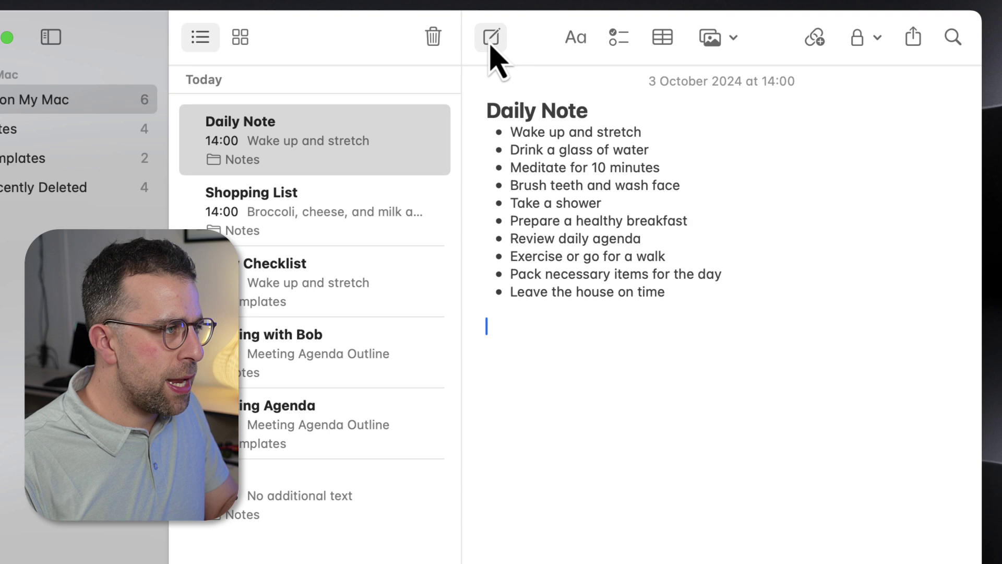
left_click(618, 110)
key("Return")
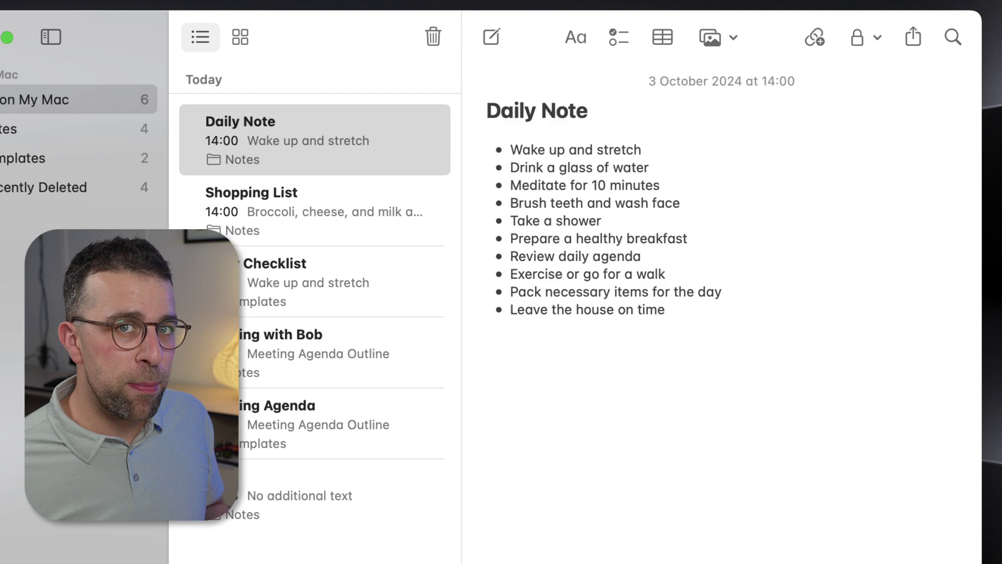
- Open ProNotes settings and view the Gold subscription plan details
key("super+comma")
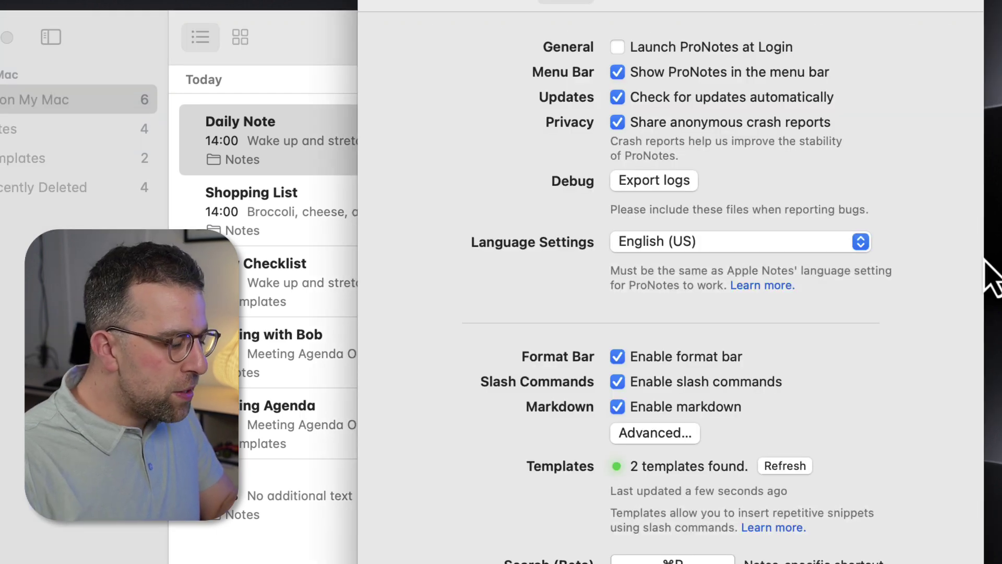
left_click(702, 4)
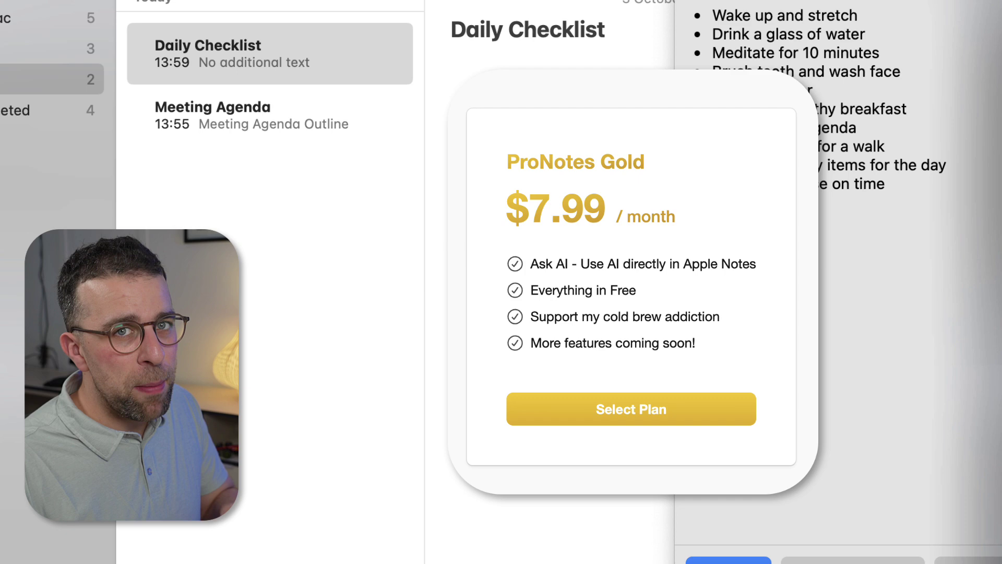
left_click(836, 559)
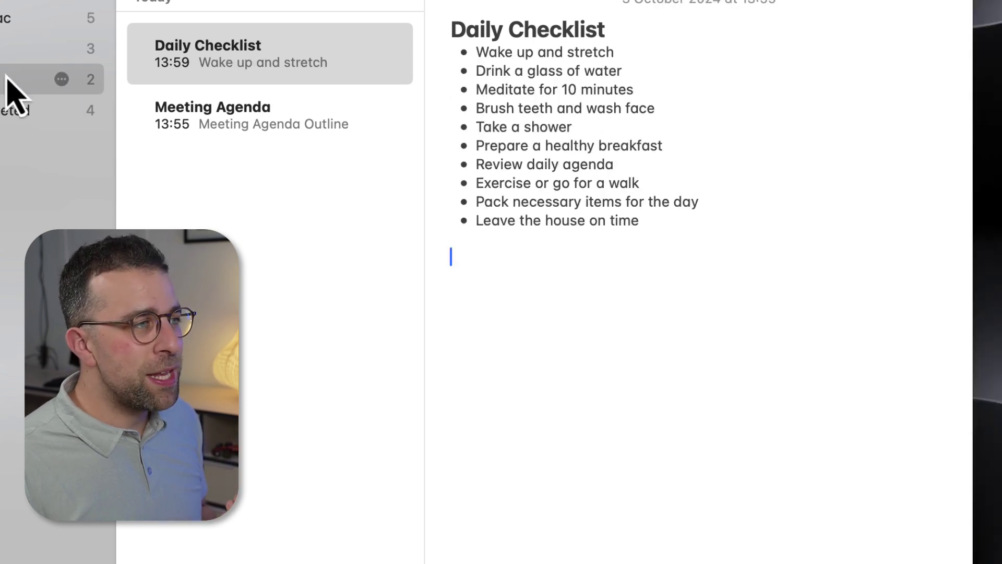
- Open the Shopping List note under On My Mac and refresh ProNotes' Templates list
left_click(3, 29)
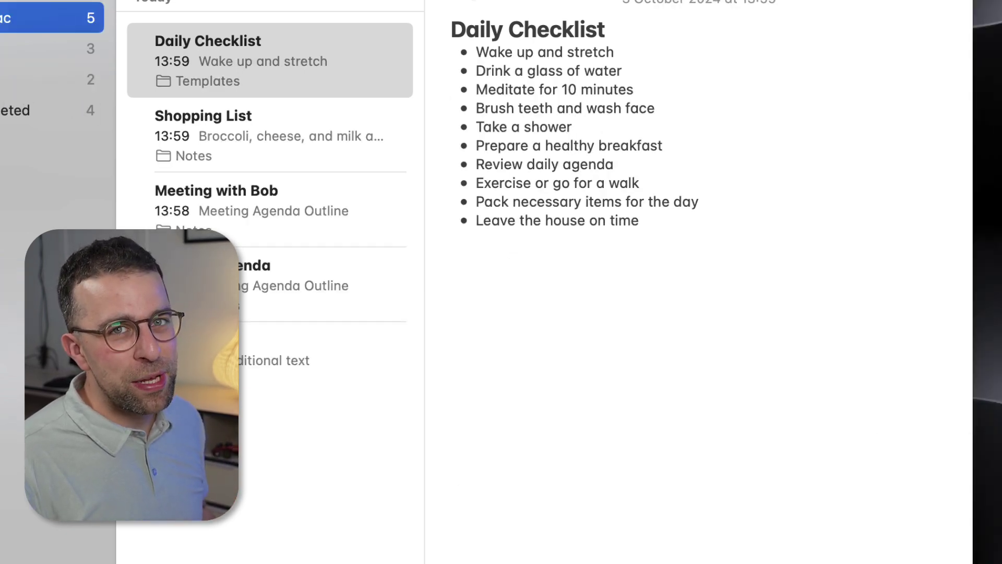
left_click(313, 151)
left_click(494, 134)
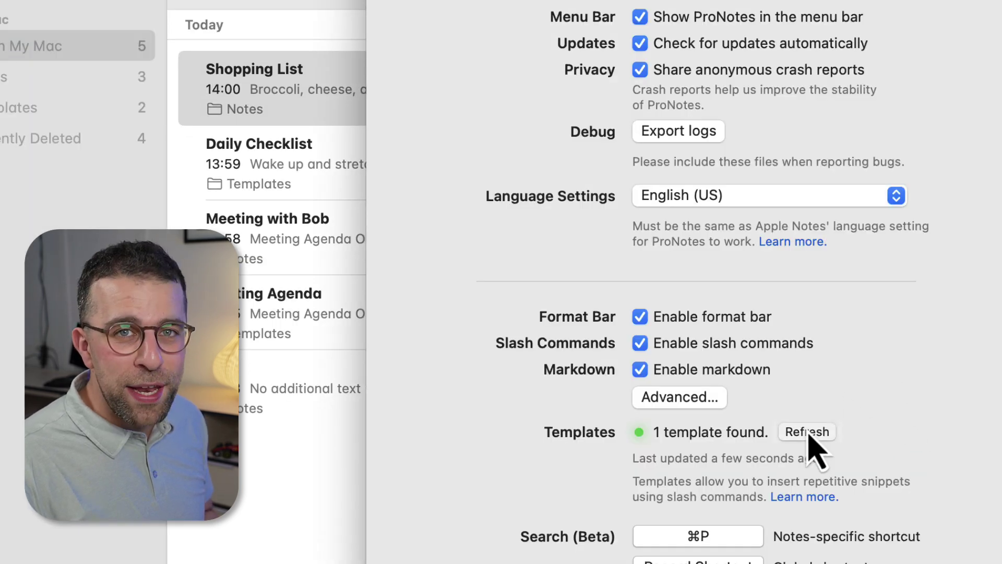
left_click(807, 433)
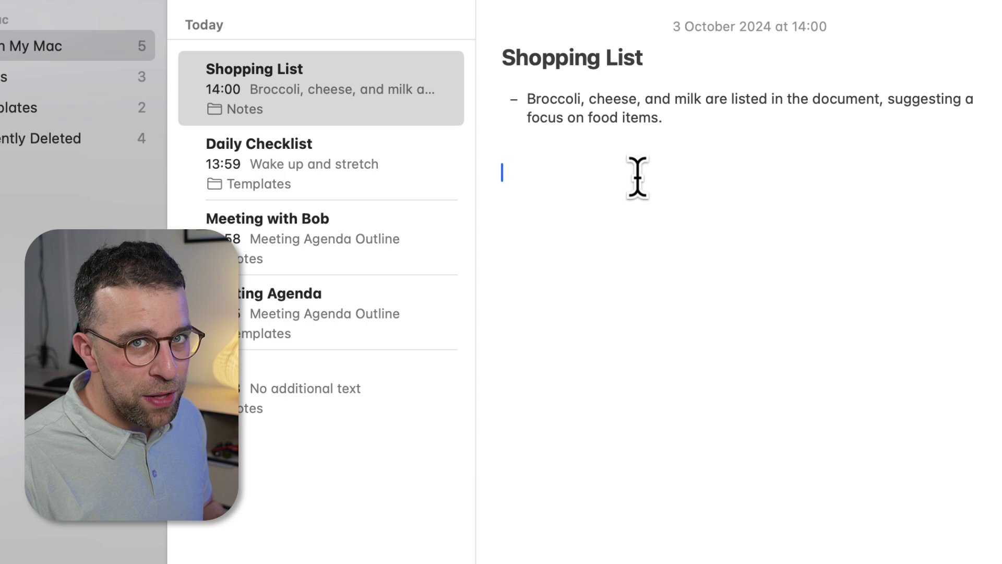
- Create another 'Daily Note' filled via /check with the ten-item morning routine, blank line under the title
left_click(505, 5)
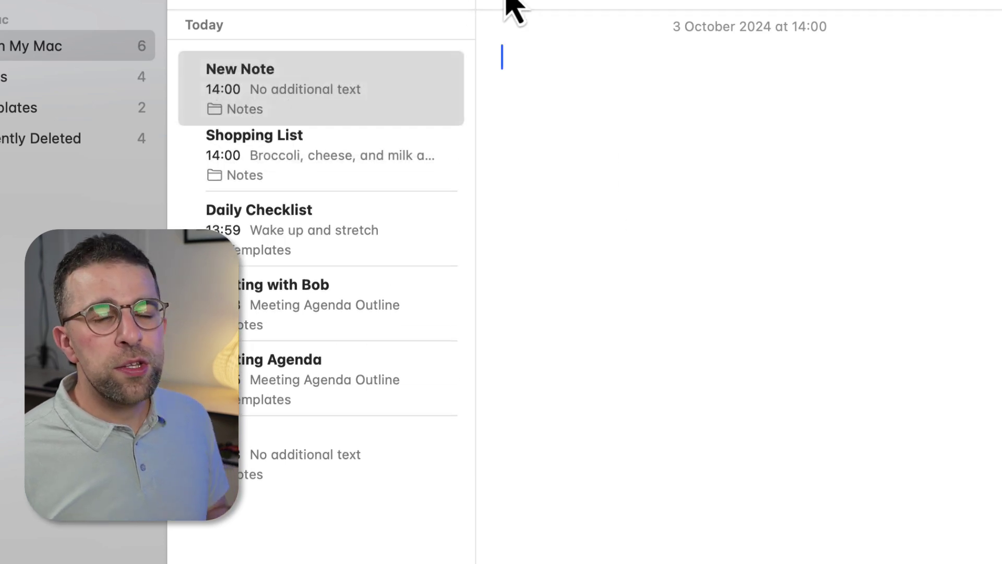
type("Daily Note")
key("Return")
type("/")
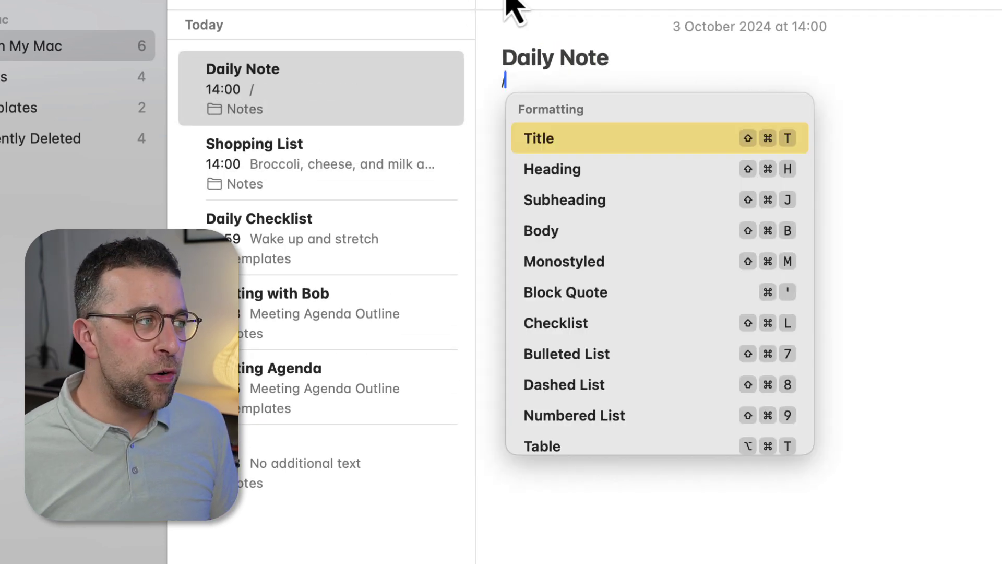
type("check")
key("Down")
key("Down")
key("Return")
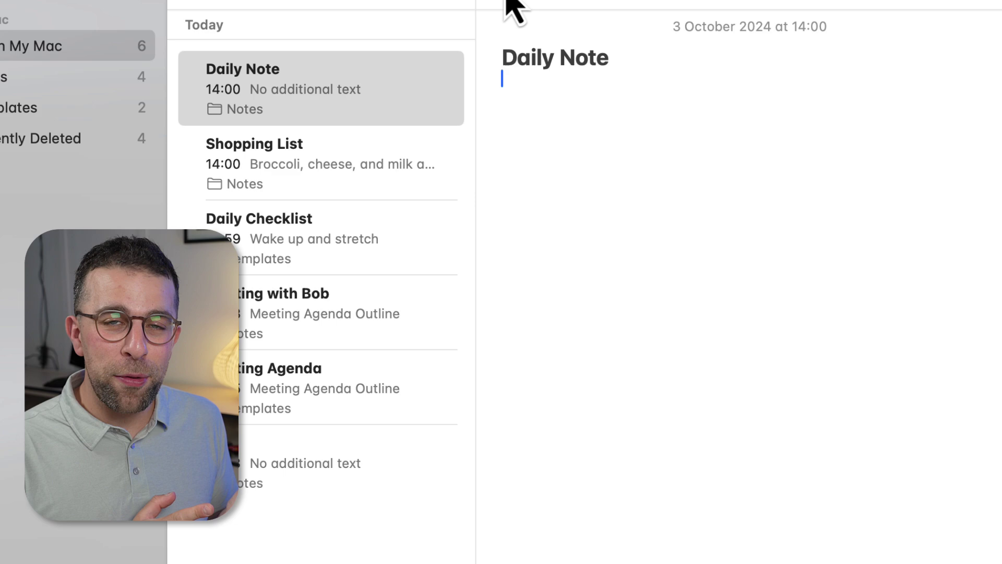
left_click(640, 56)
key("Return")
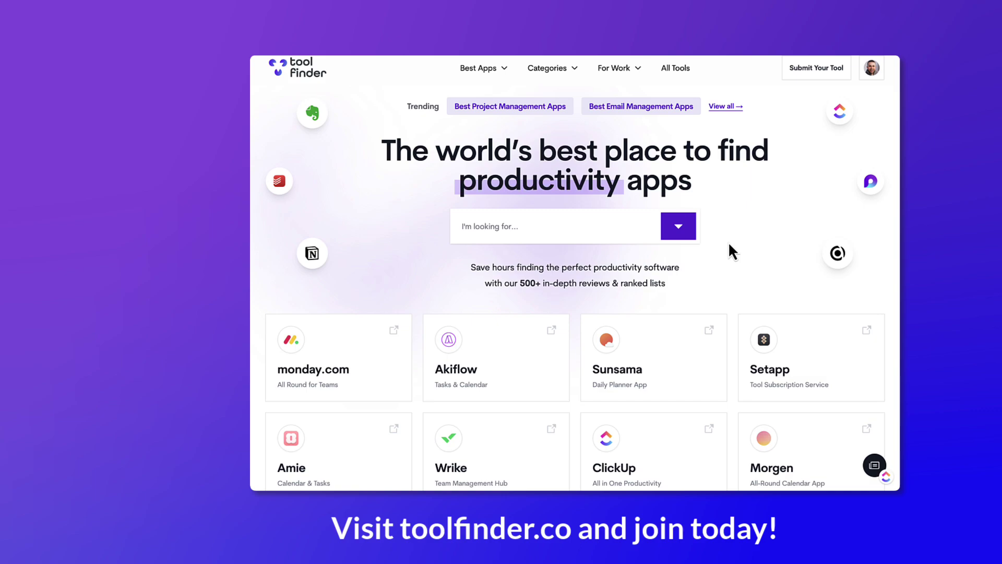
- Open the Sunsama card on Toolfinder and scroll through its review
scroll(628, 317, "down", 4)
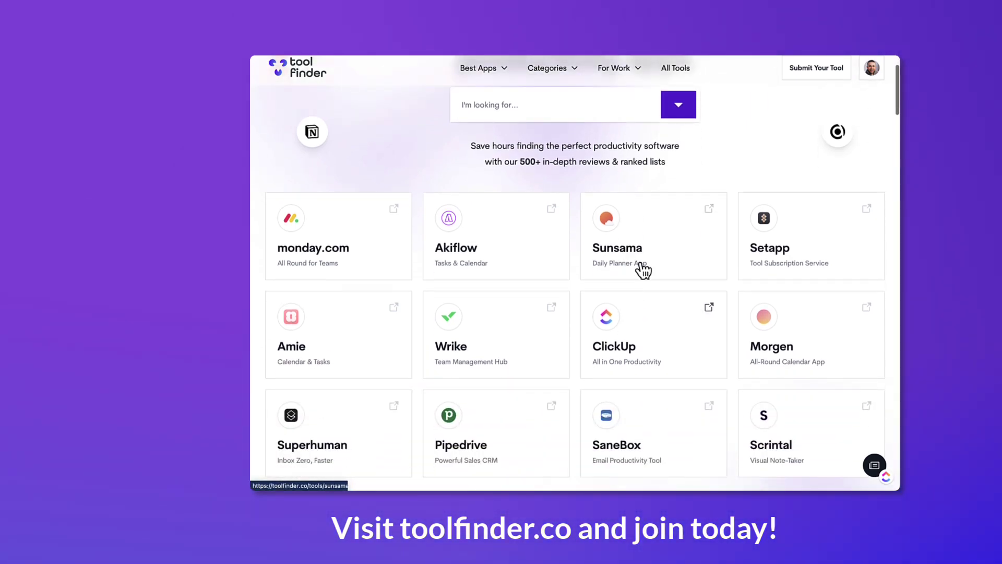
left_click(635, 267)
scroll(908, 205, "down", 5)
scroll(911, 206, "down", 7)
scroll(911, 206, "down", 9)
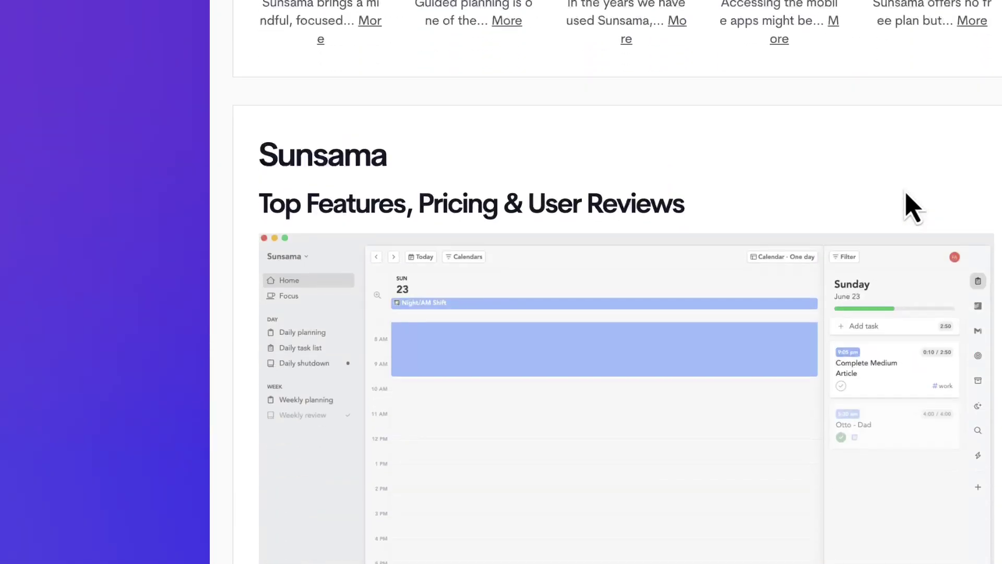
scroll(911, 207, "down", 4)
- Scroll through the free and paid project management software listings with ratings and reviews
scroll(911, 206, "up", 8)
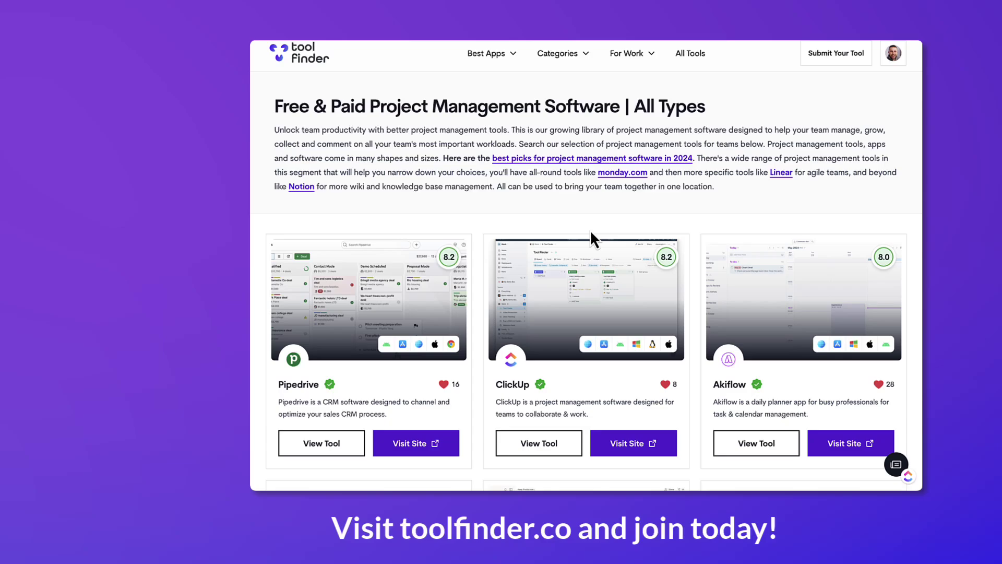
scroll(593, 235, "down", 2)
scroll(594, 238, "down", 2)
scroll(594, 237, "down", 4)
scroll(593, 238, "down", 3)
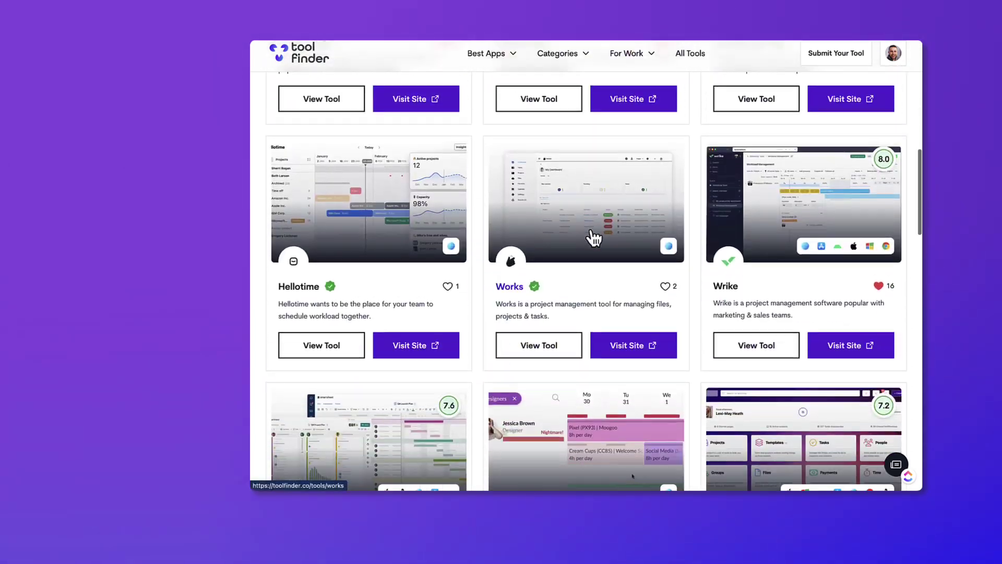